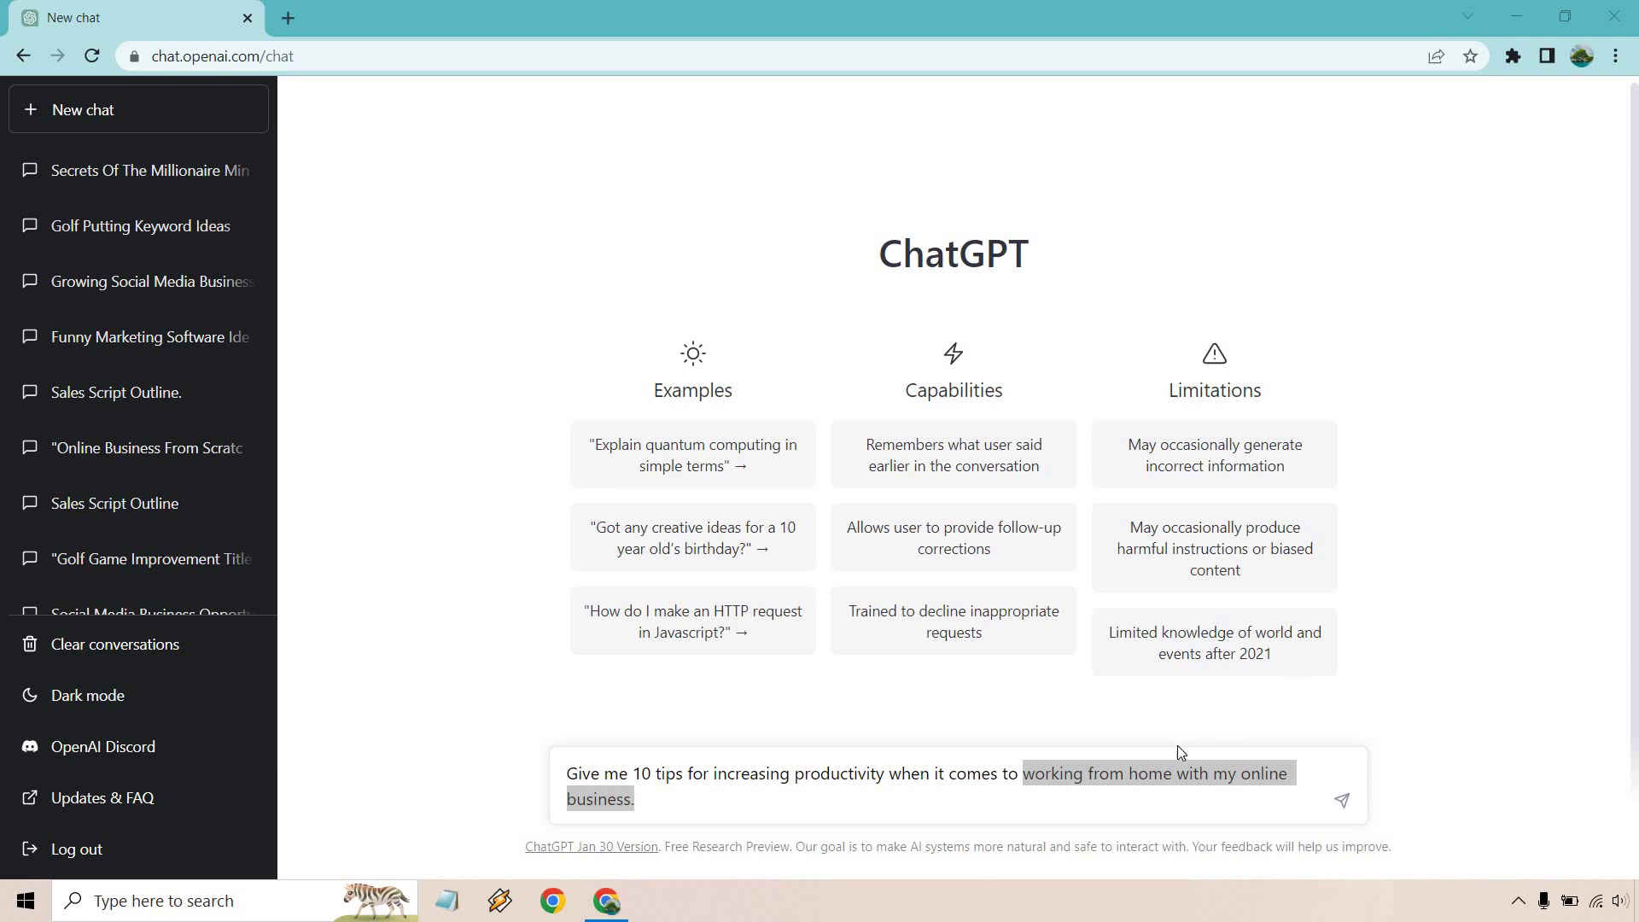
Submit the prompt asking for 10 tips for increasing productivity when working from home with an online business
{"action": "left_click", "coordinate": [1343, 802]}
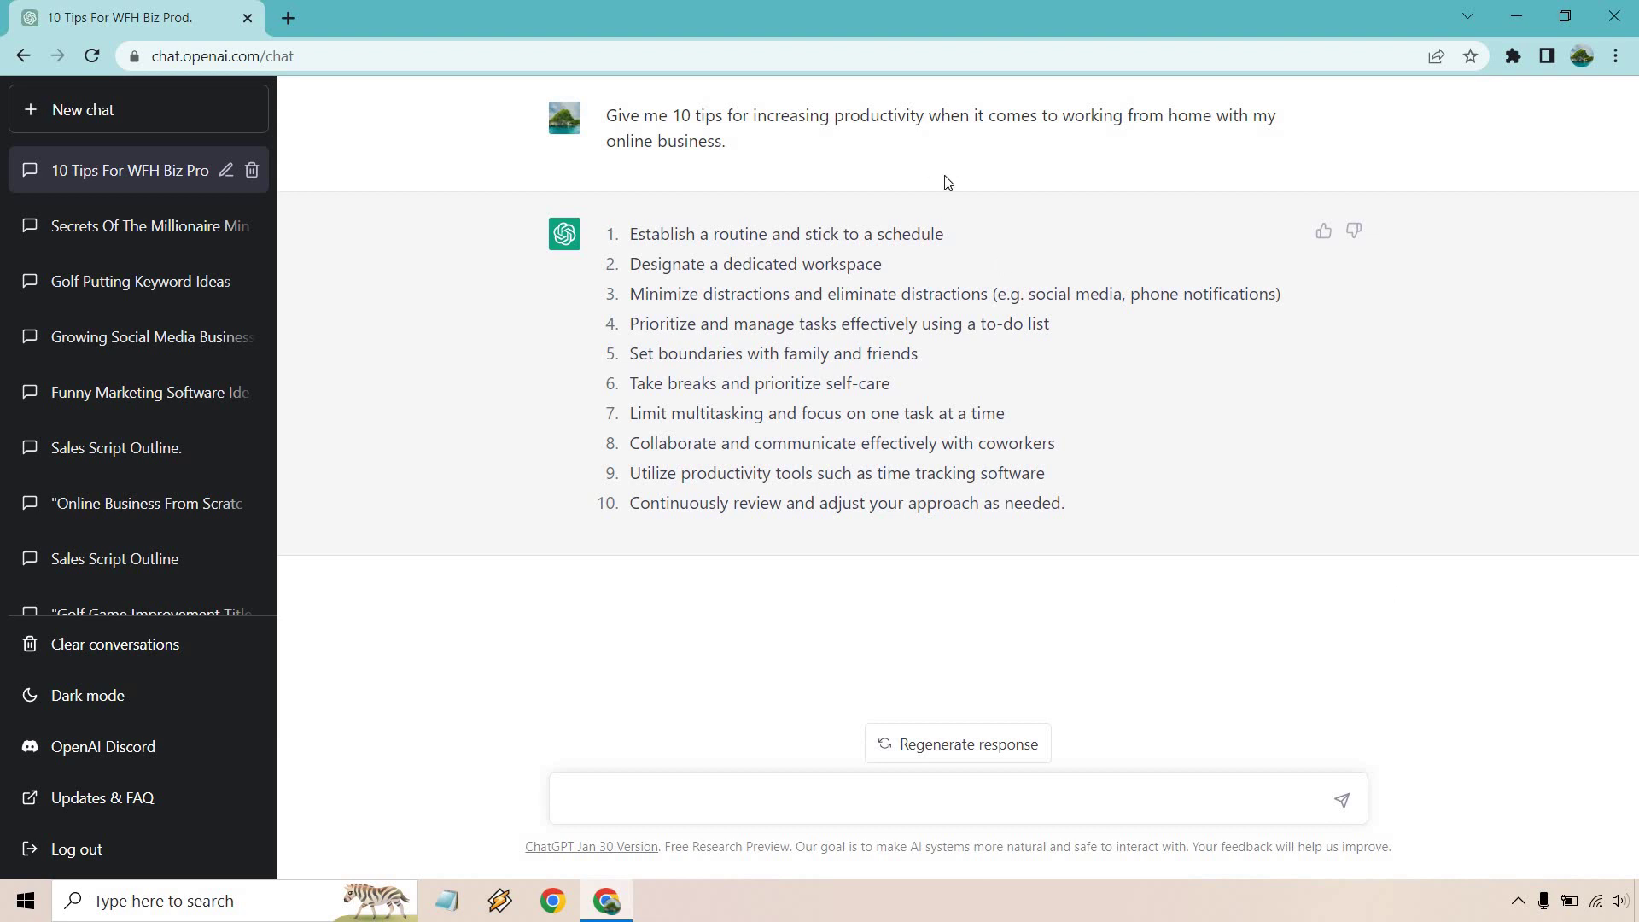
Ask for help establishing a routine and sticking to a schedule, covering when to wake up early and what to do after, in a few paragraphs
{"action": "left_click_drag", "start_coordinate": [944, 222], "coordinate": [639, 216]}
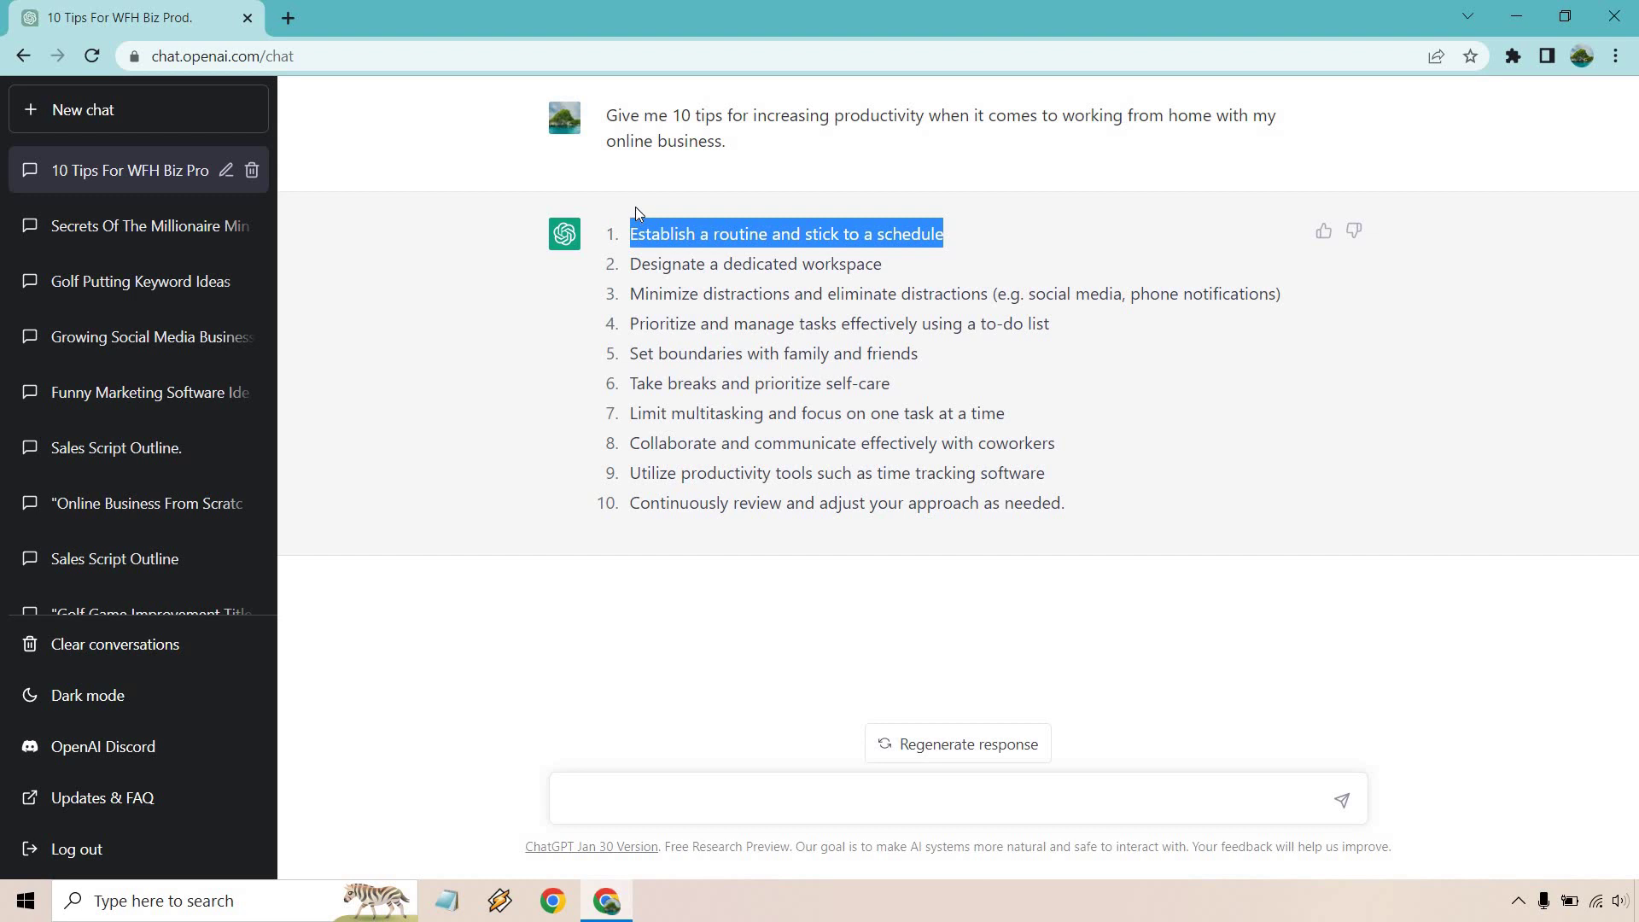
{"action": "left_click", "coordinate": [757, 797]}
{"action": "type", "text": "I need help with establishing a routine and sticking to a schedule. I like waking up early, when do you recommend that I wake up and what do you recommend I do after waking up? Write a few paragraphs."}
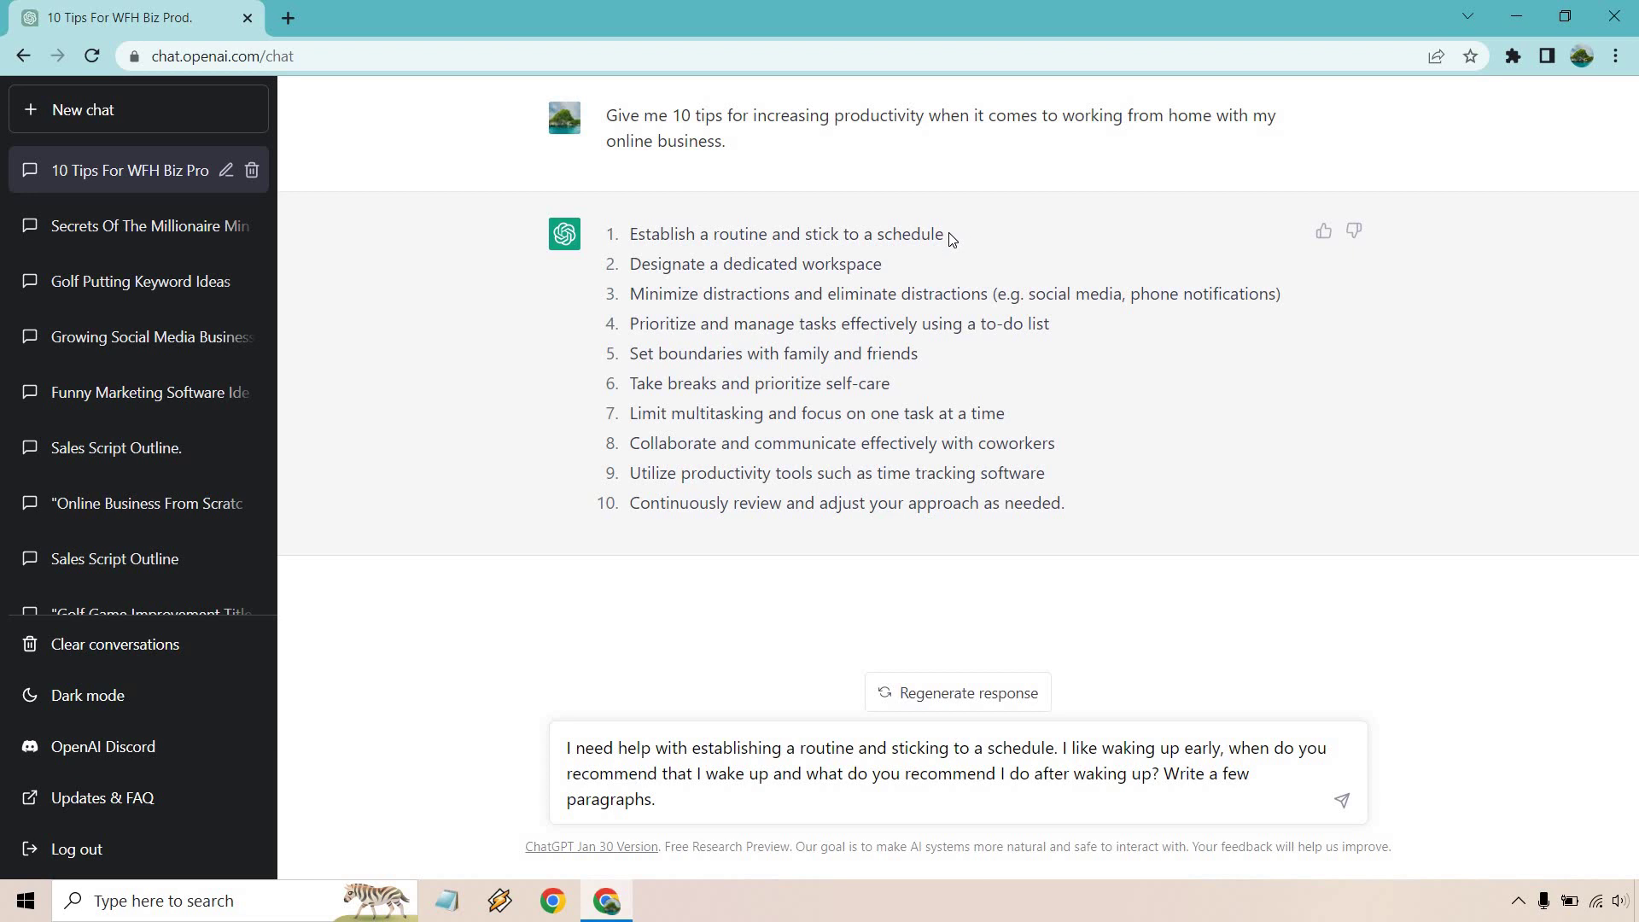
{"action": "left_click_drag", "start_coordinate": [956, 233], "coordinate": [628, 222]}
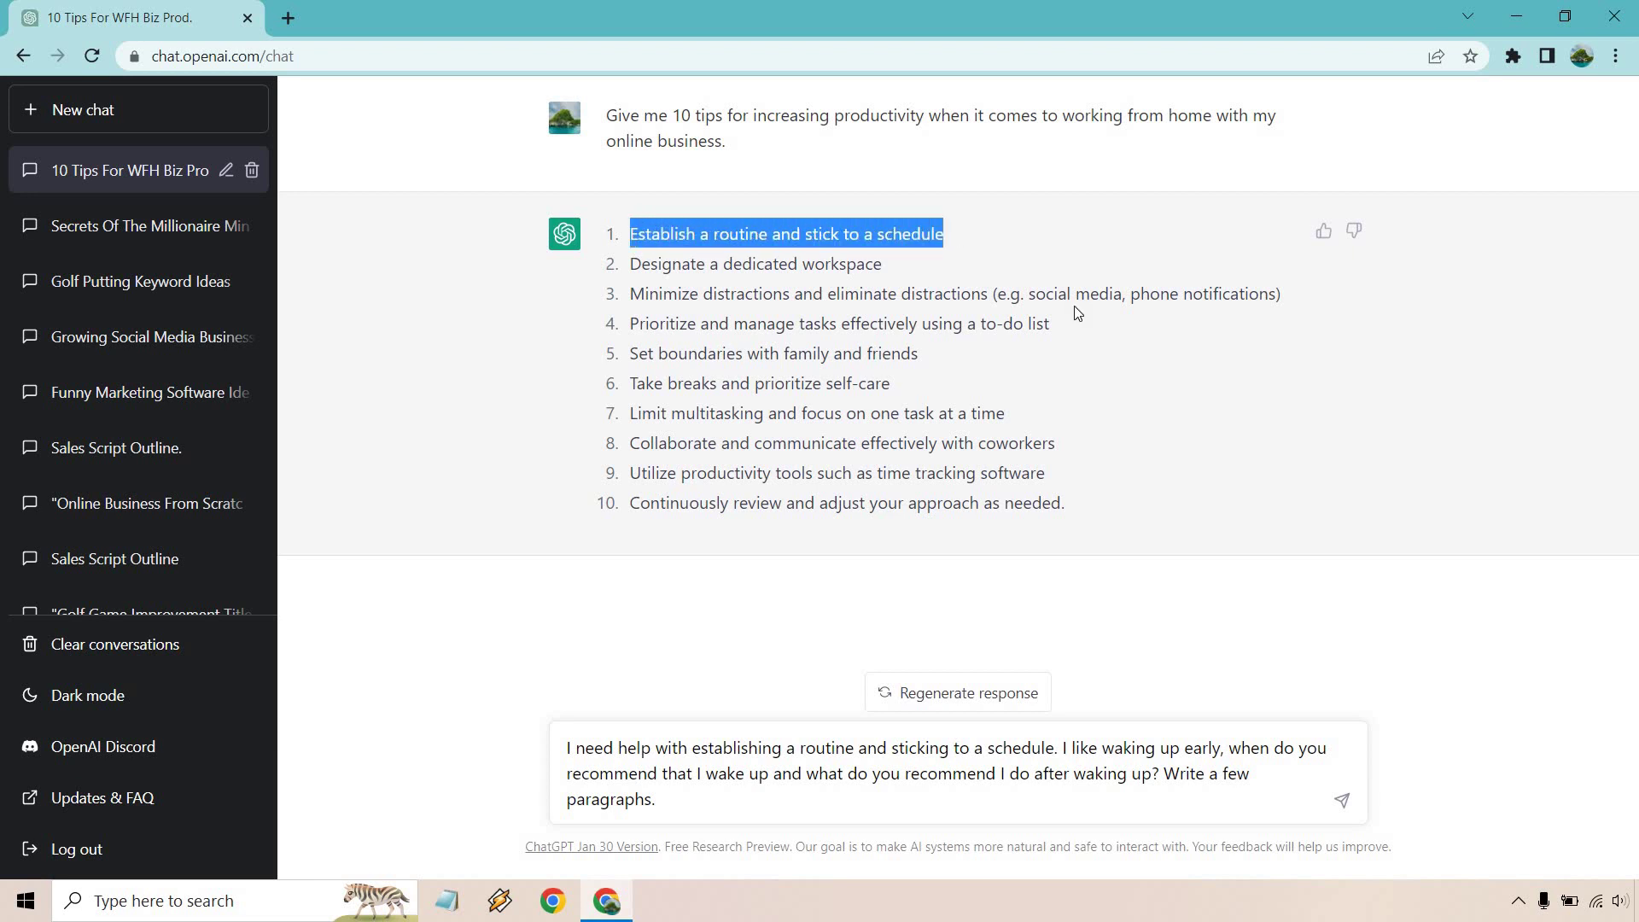
{"action": "left_click", "coordinate": [1344, 373]}
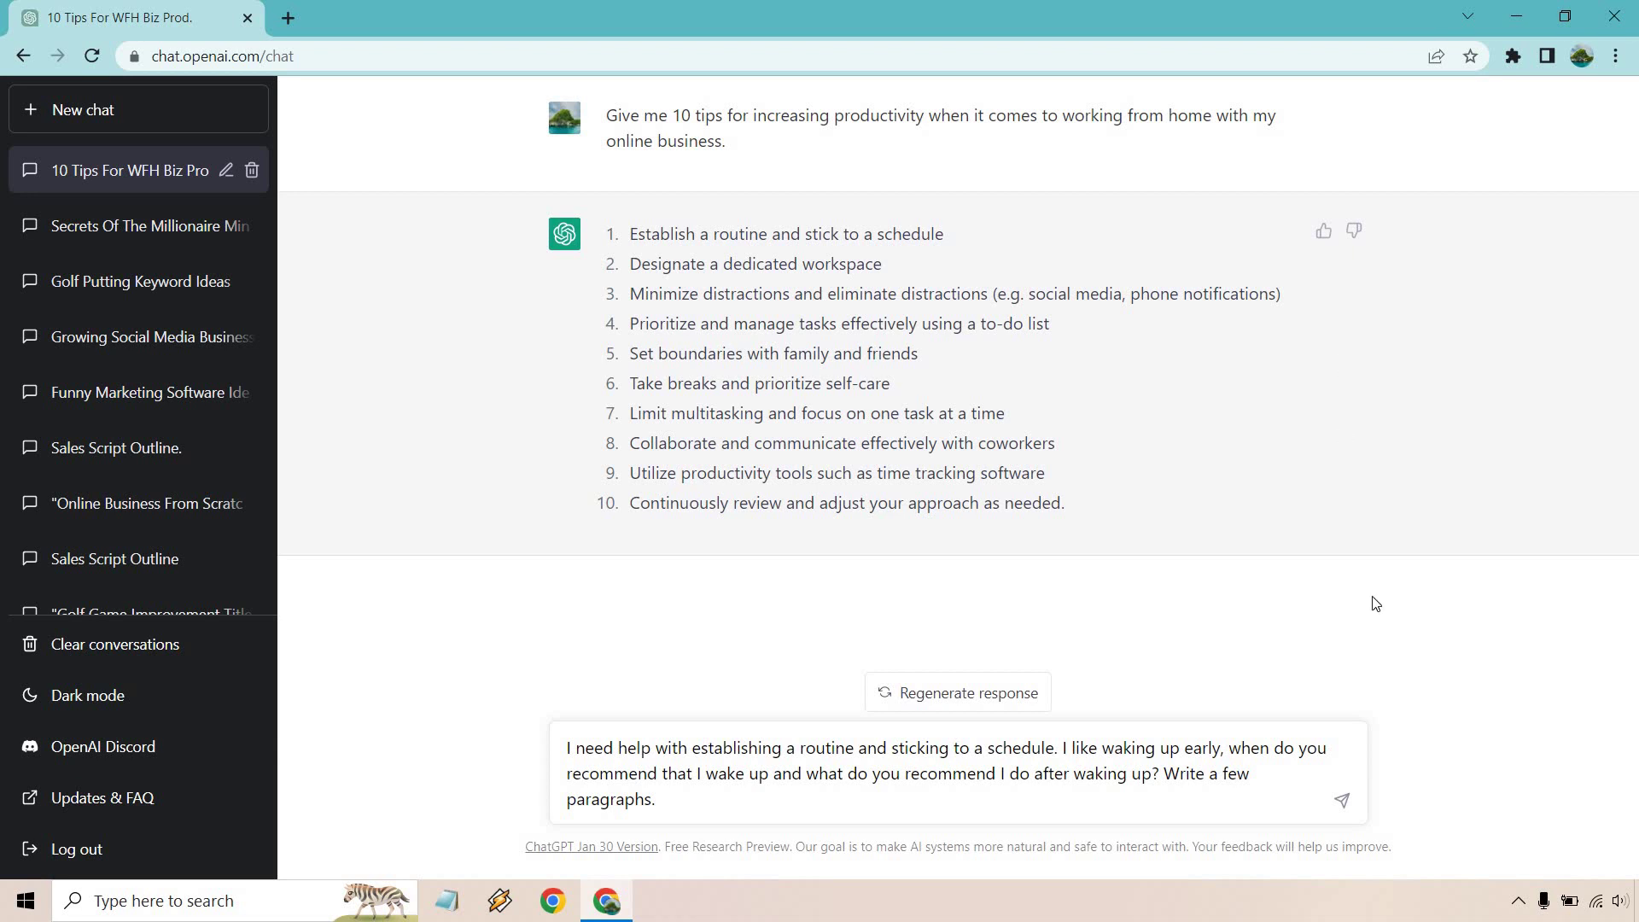
{"action": "left_click", "coordinate": [1347, 811]}
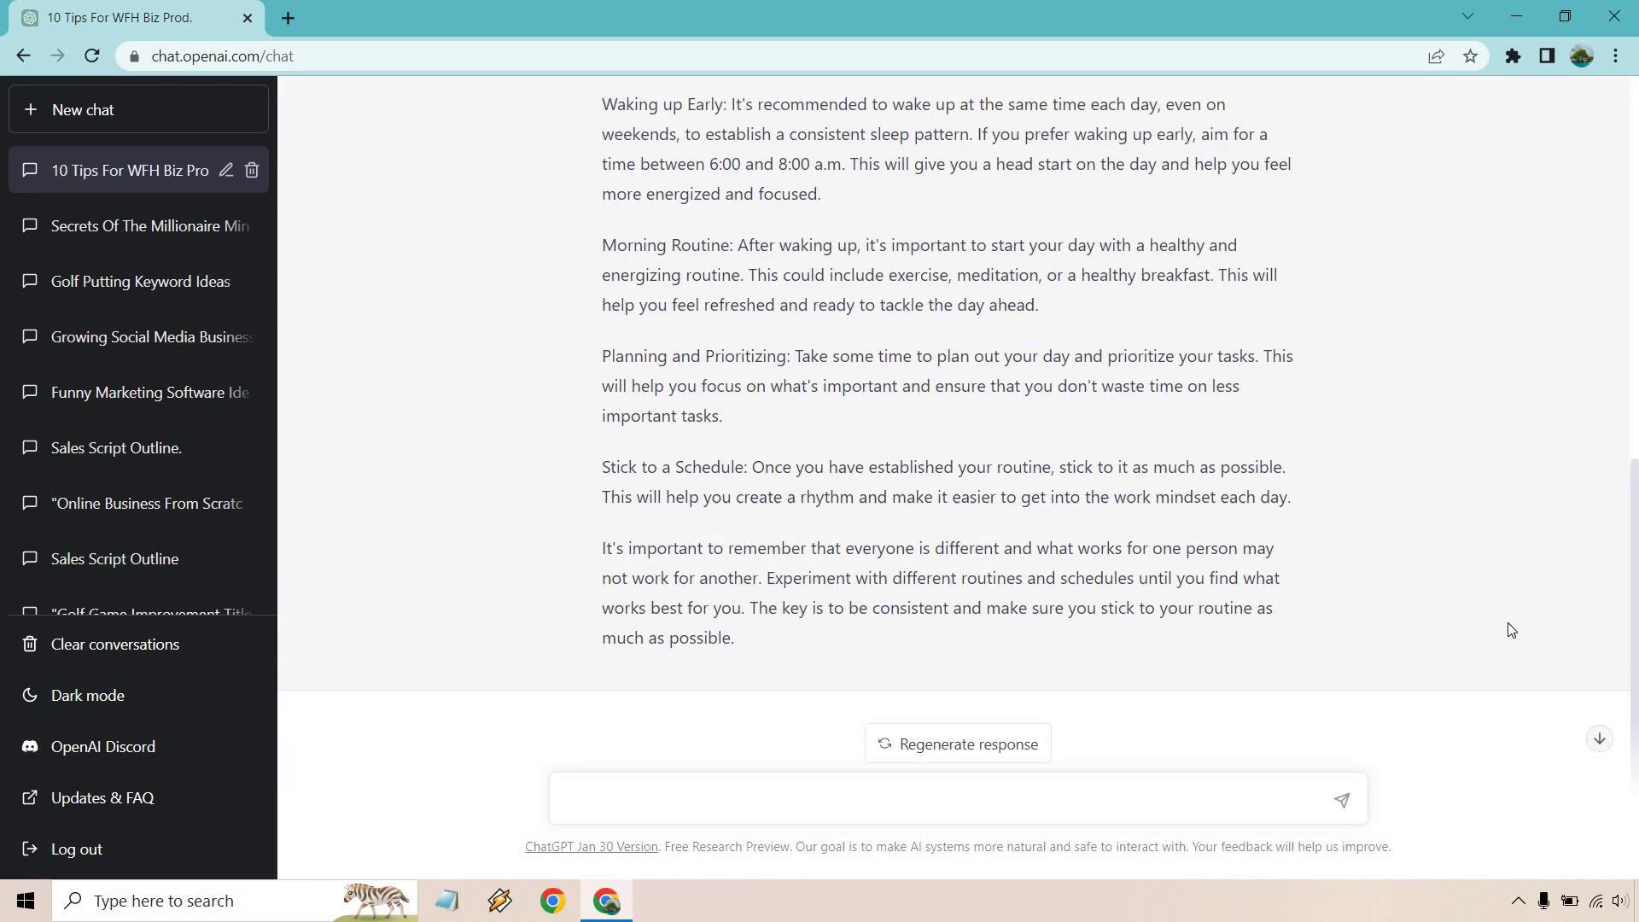
Read through the routine and schedule answer, focusing on the wake-up time advice and the morning routine, planning and scheduling paragraphs
{"action": "scroll", "coordinate": [1508, 629], "scroll_direction": "up", "scroll_amount": 2}
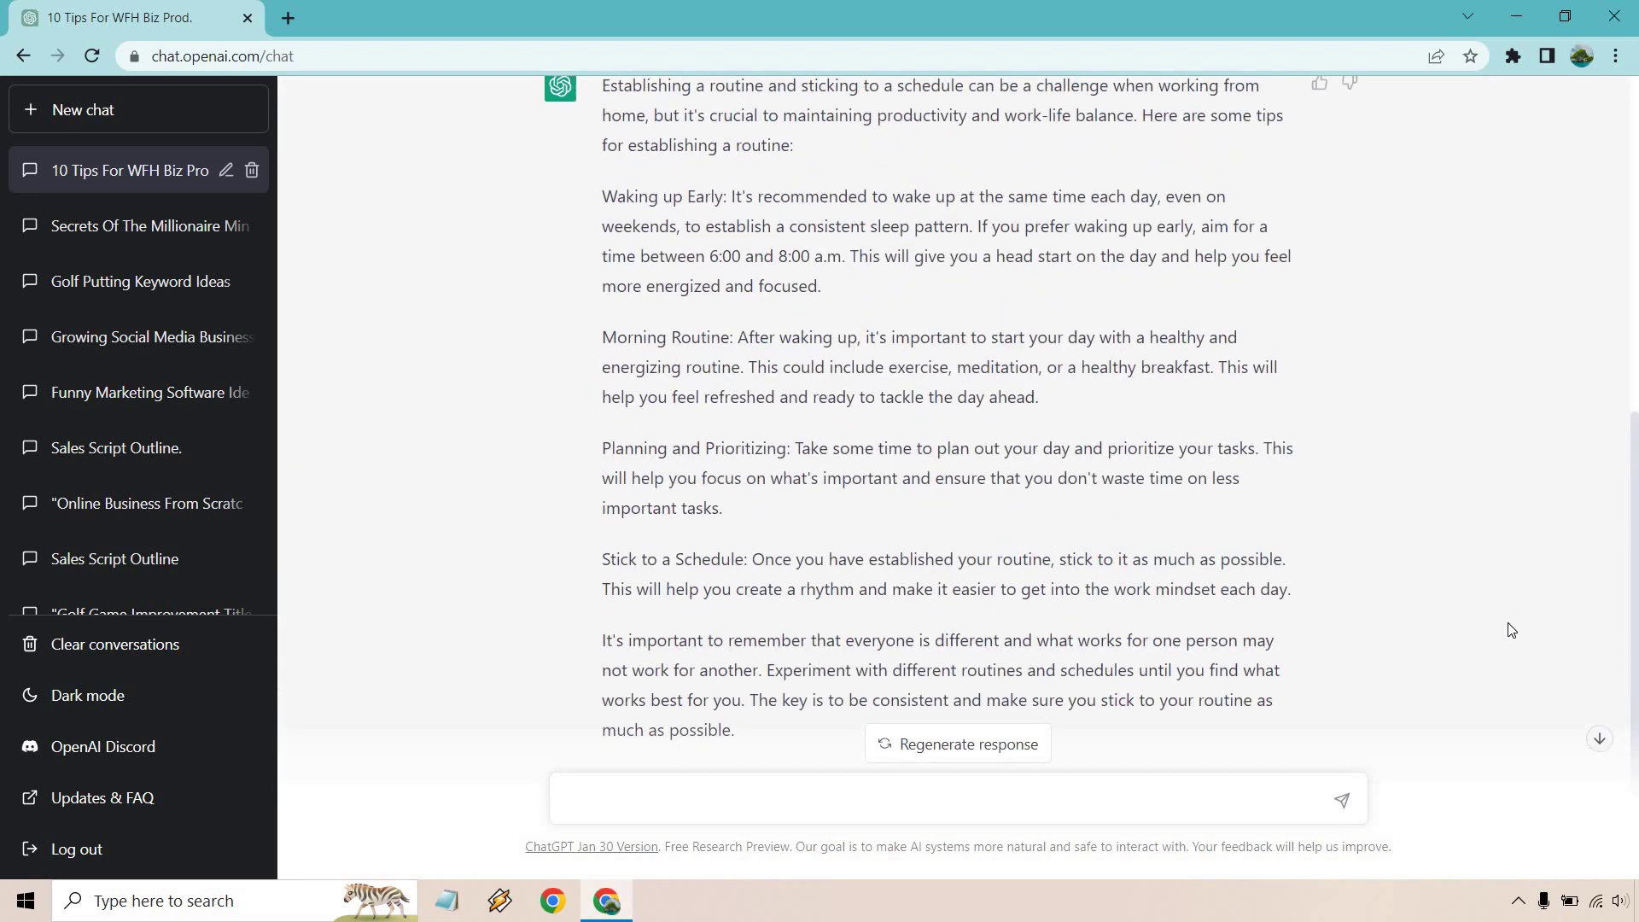
{"action": "scroll", "coordinate": [1509, 628], "scroll_direction": "up", "scroll_amount": 5}
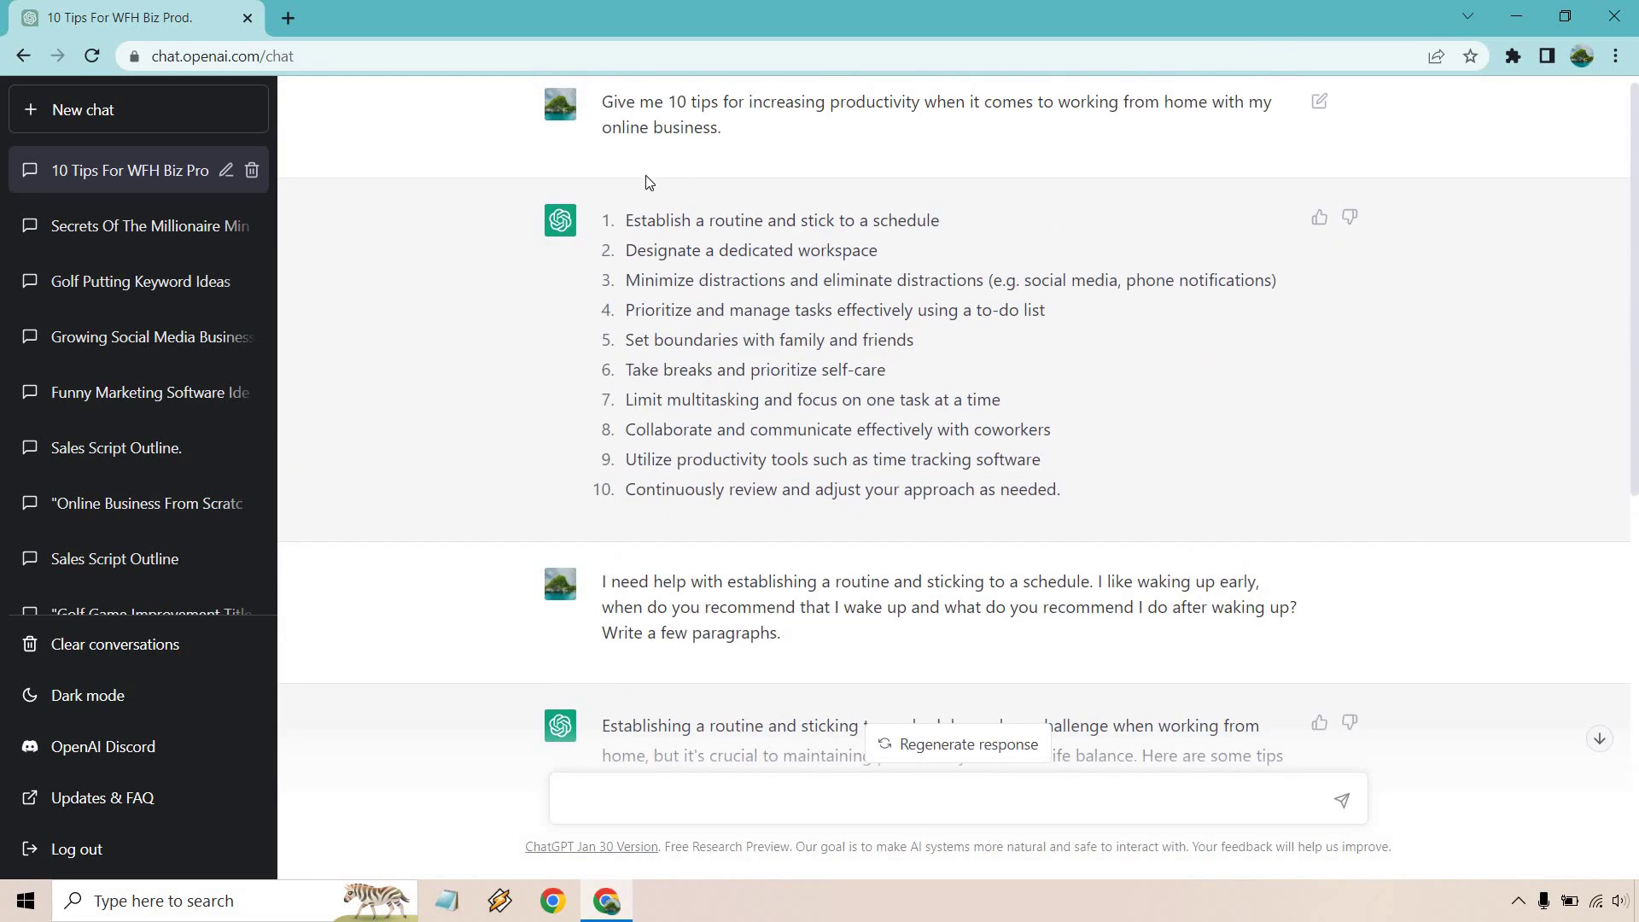
{"action": "scroll", "coordinate": [1485, 417], "scroll_direction": "down", "scroll_amount": 5}
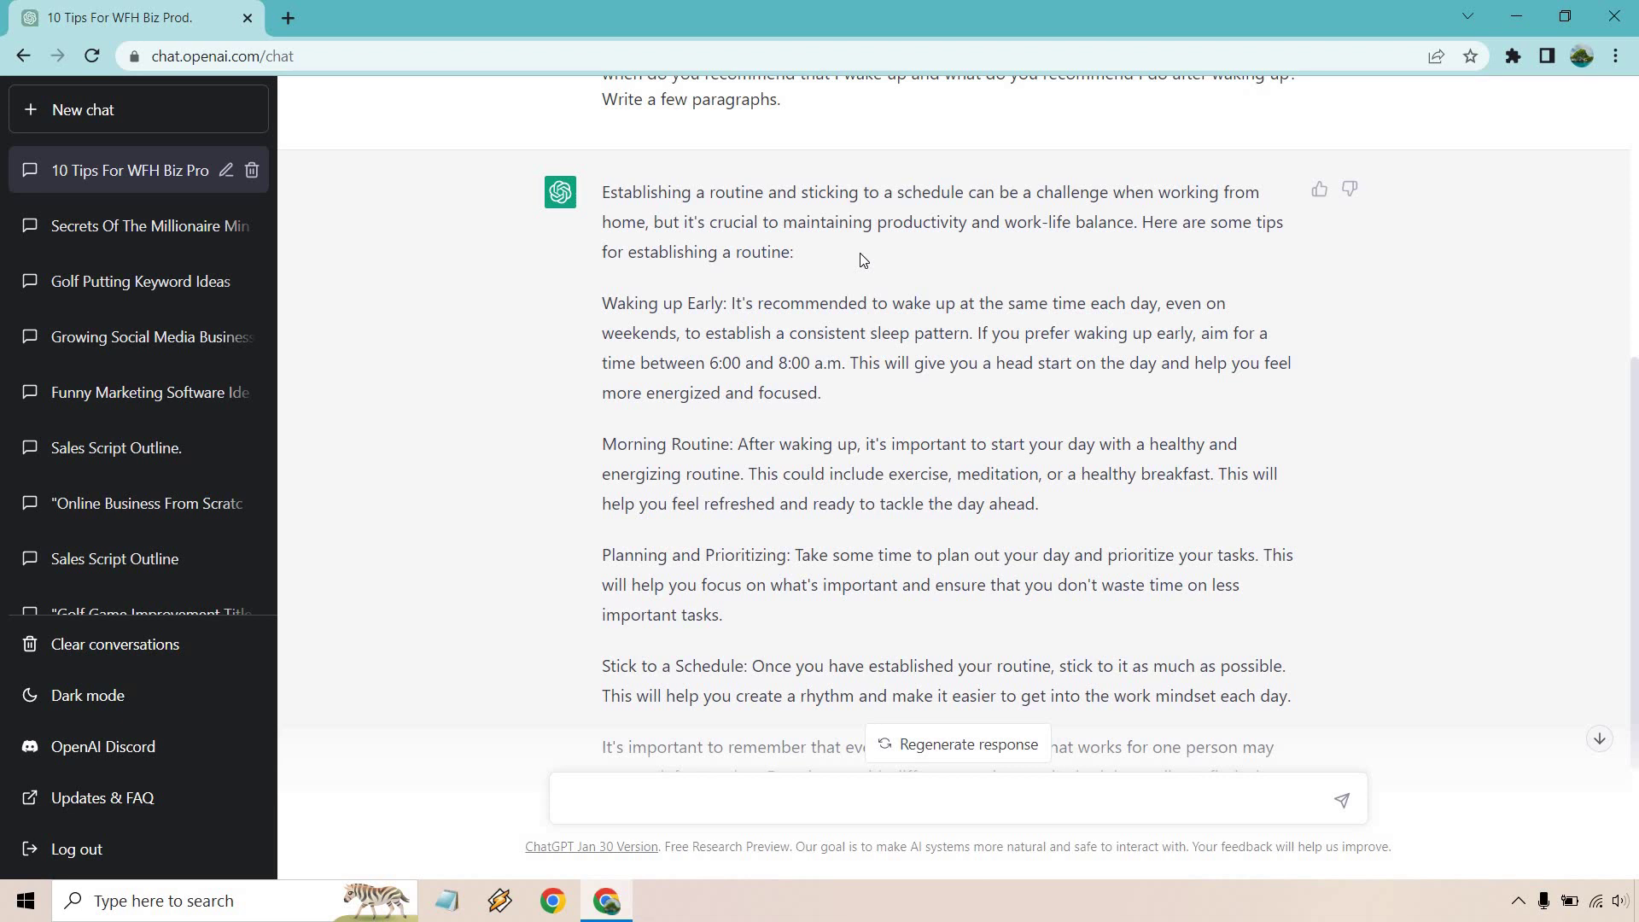
{"action": "scroll", "coordinate": [1445, 370], "scroll_direction": "down", "scroll_amount": 1}
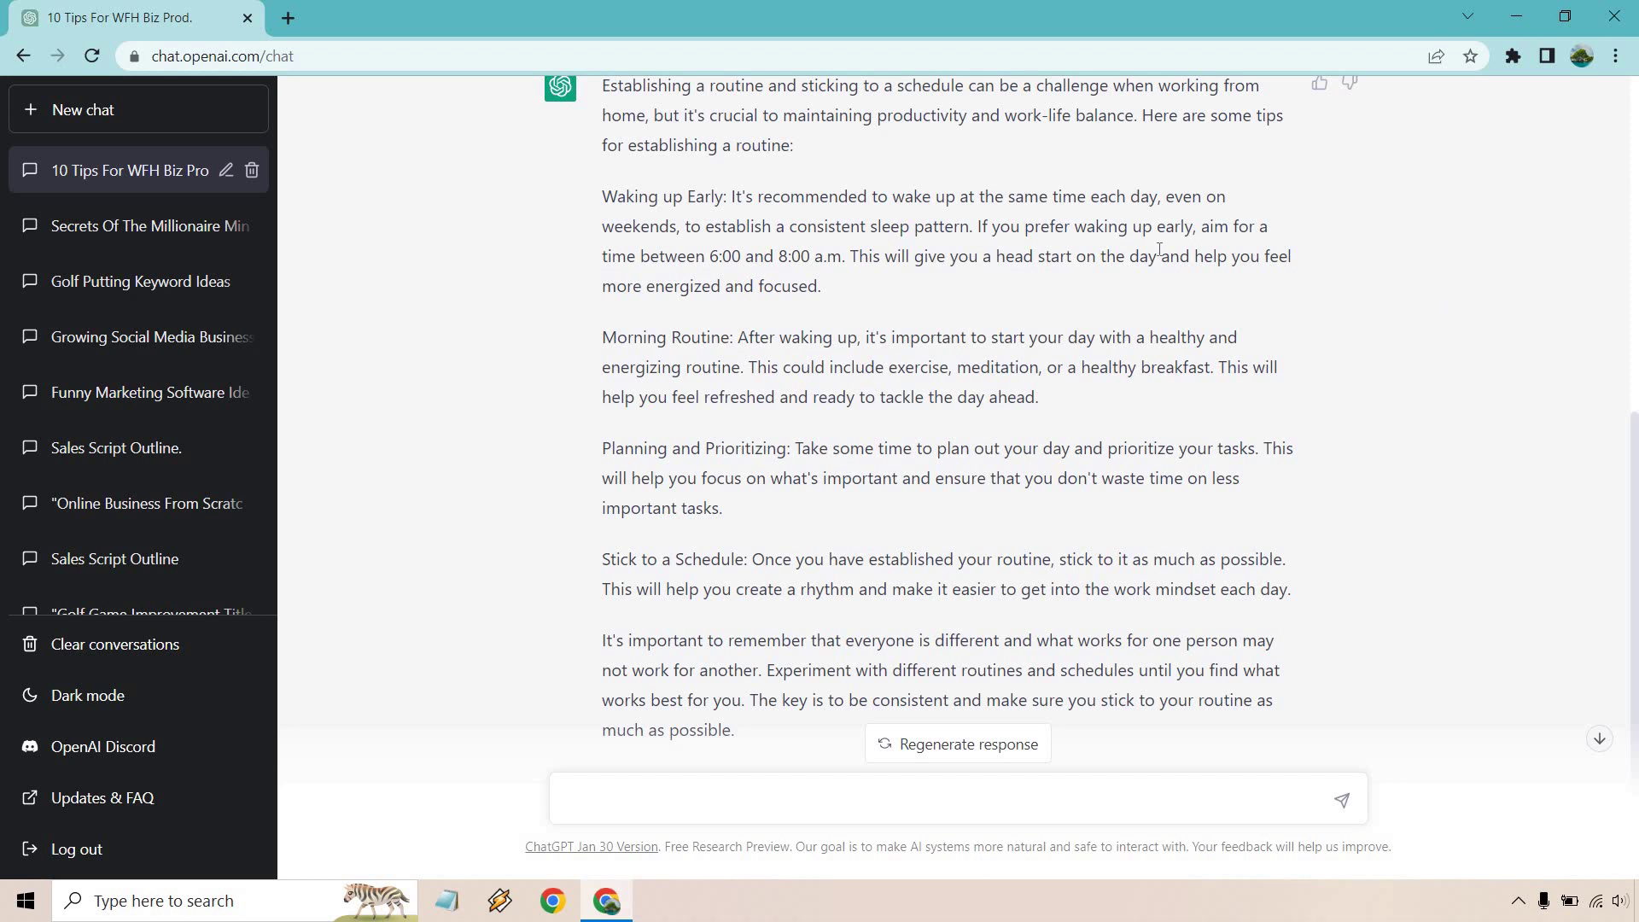
{"action": "left_click_drag", "start_coordinate": [968, 226], "coordinate": [728, 189]}
{"action": "left_click", "coordinate": [811, 244]}
{"action": "left_click_drag", "start_coordinate": [710, 258], "coordinate": [927, 292]}
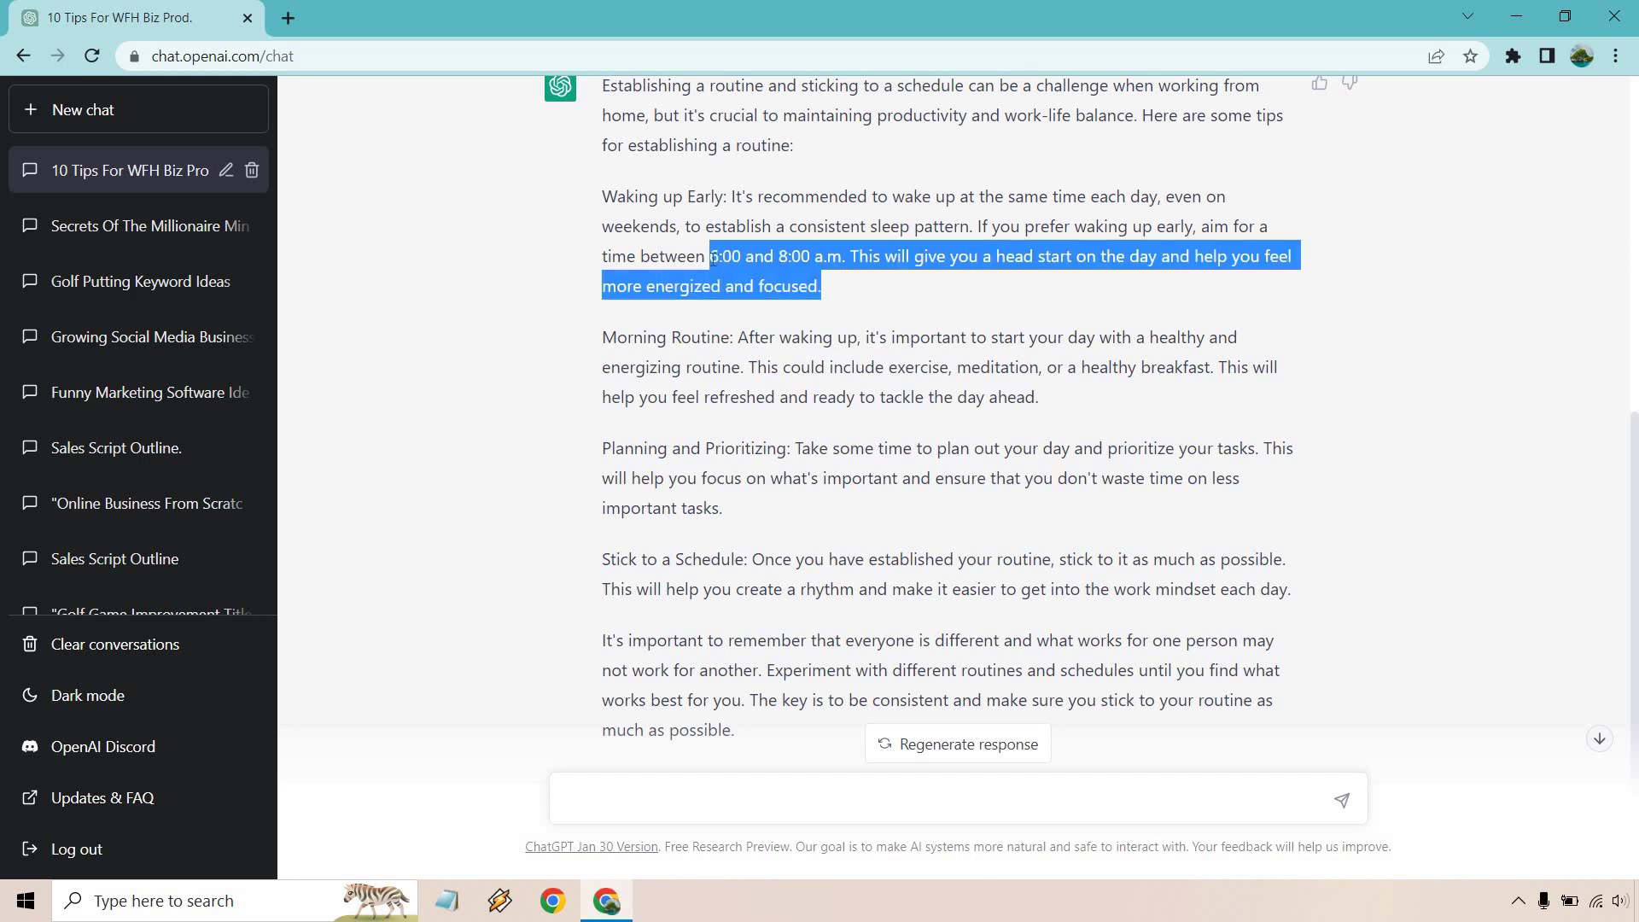
{"action": "left_click", "coordinate": [894, 293]}
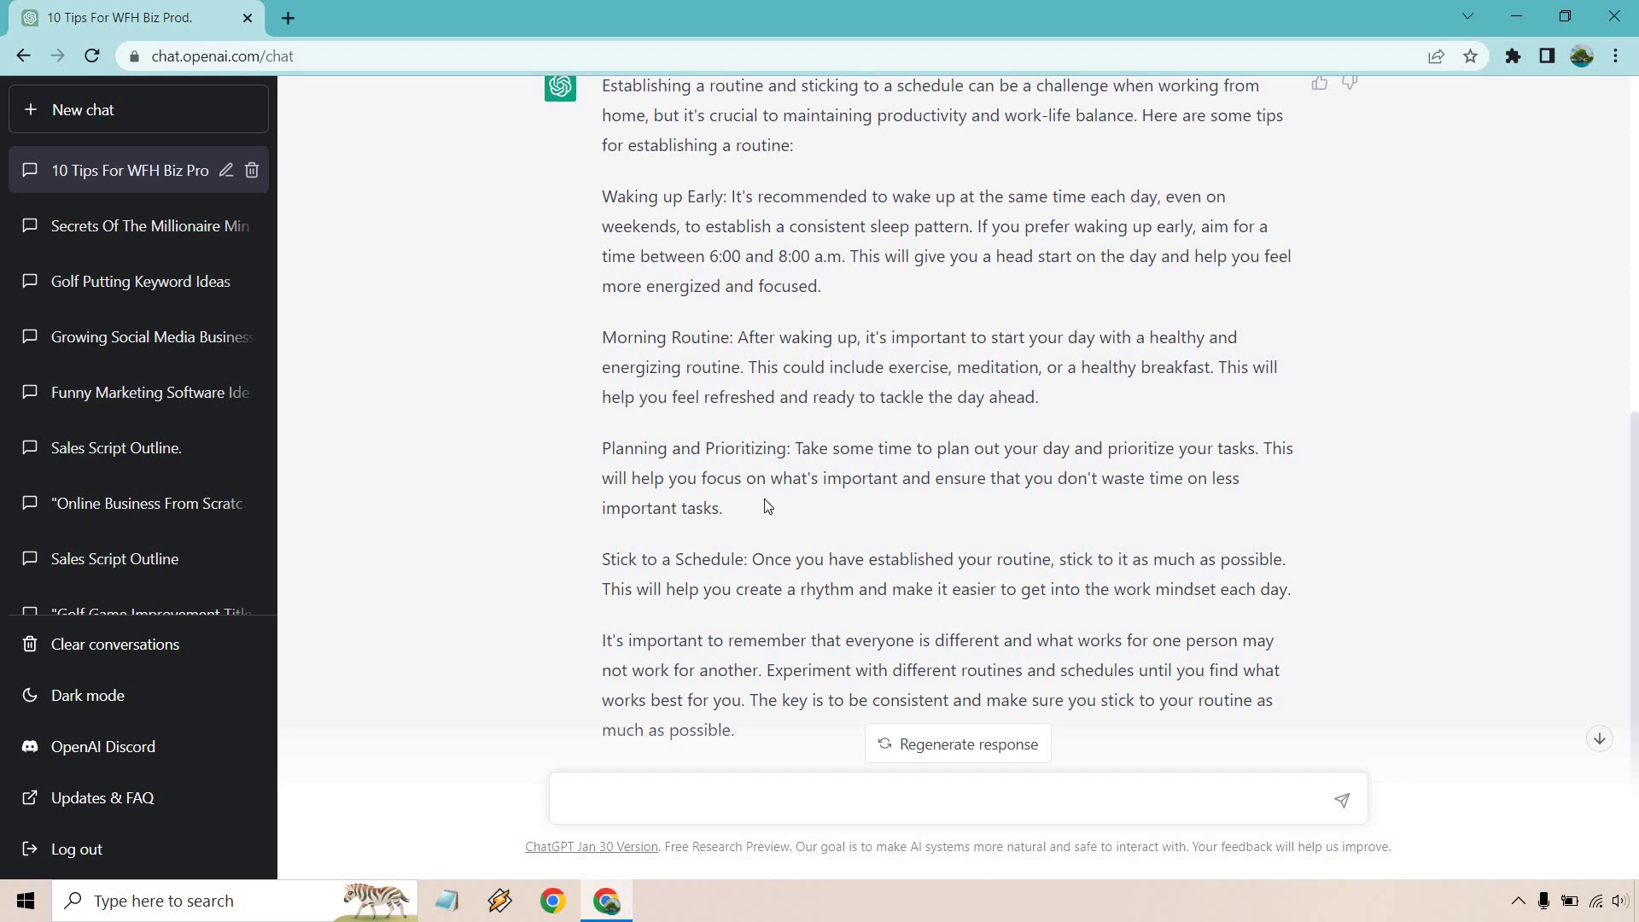
{"action": "scroll", "coordinate": [771, 412], "scroll_direction": "down", "scroll_amount": 1}
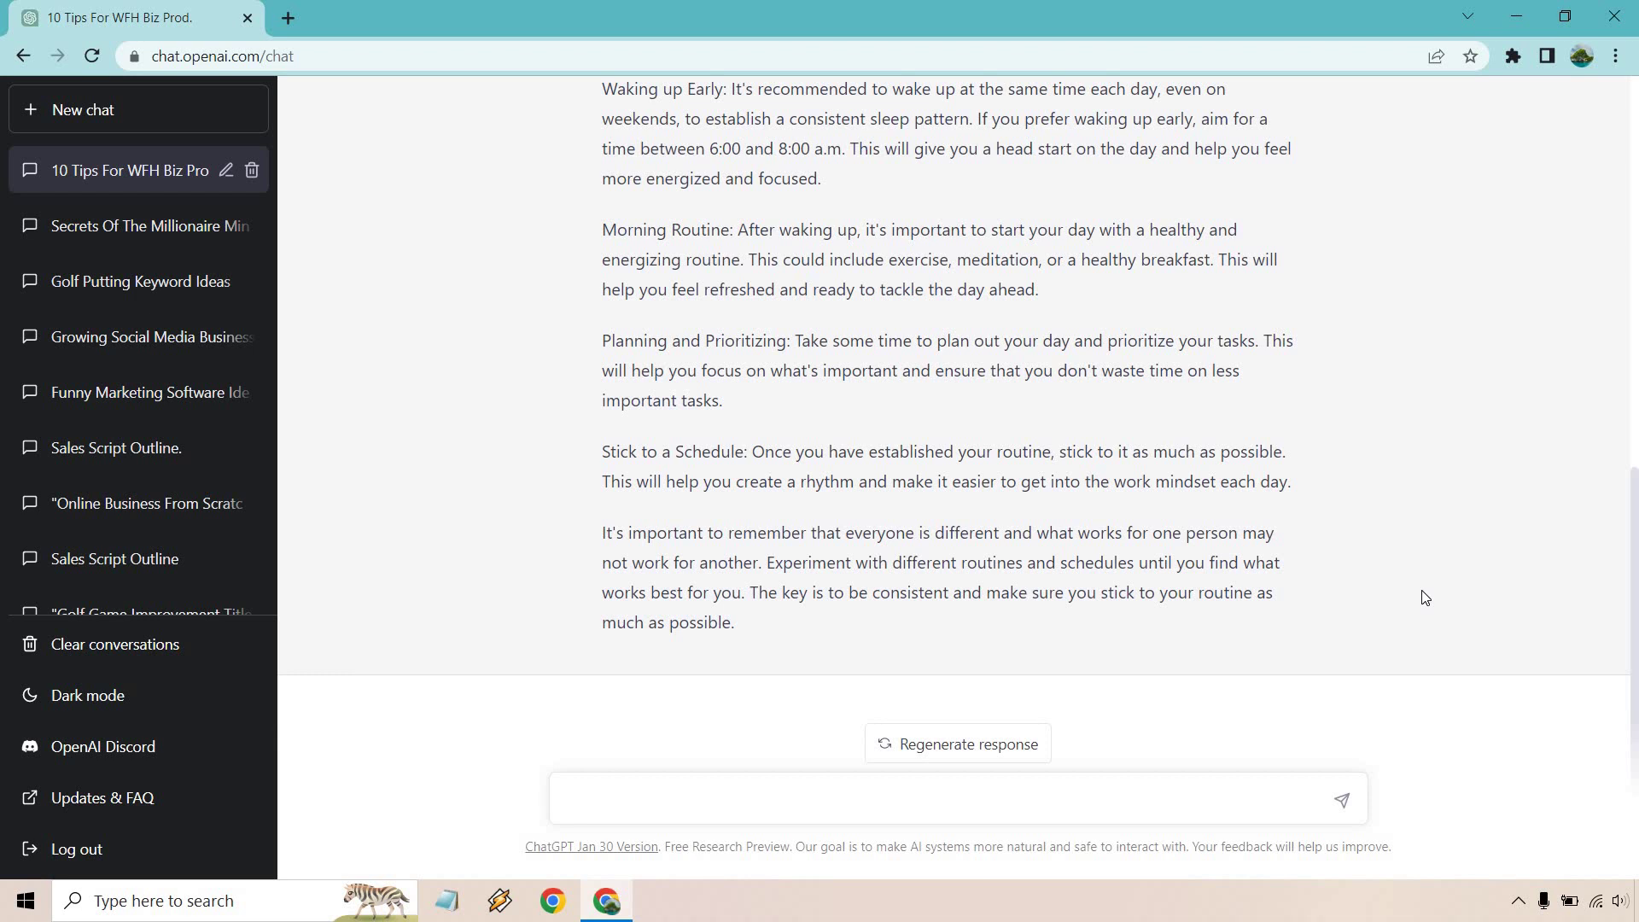
Ask for help designating a dedicated office workspace, including what should or shouldn't be in it to be more productive
{"action": "scroll", "coordinate": [1413, 372], "scroll_direction": "up", "scroll_amount": 10}
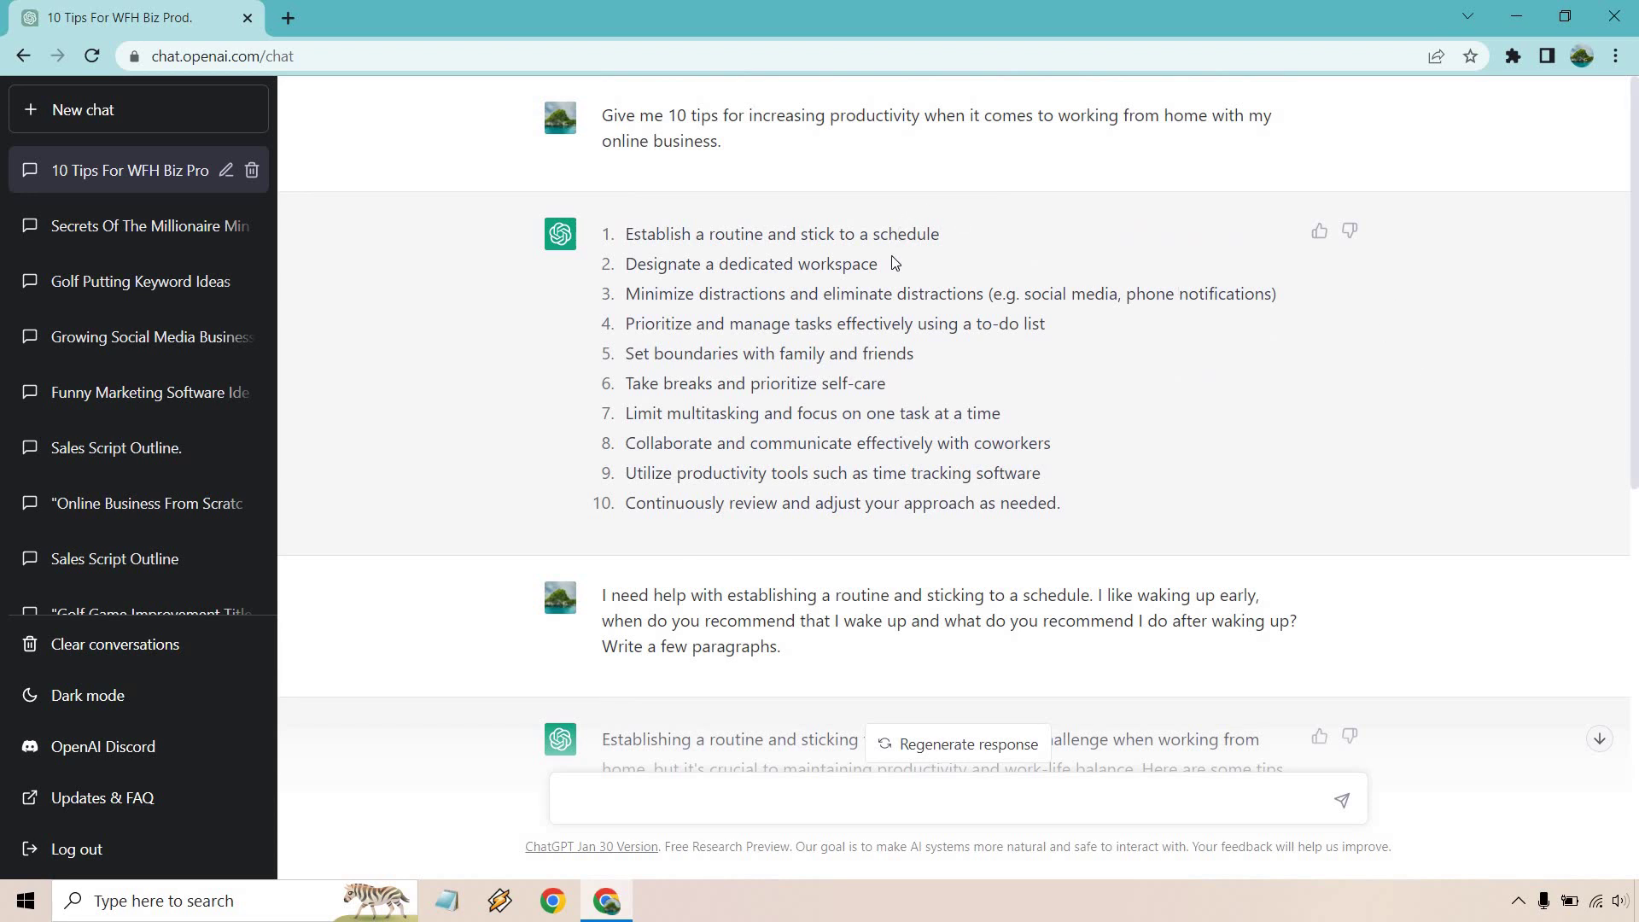
{"action": "triple_click", "coordinate": [923, 280]}
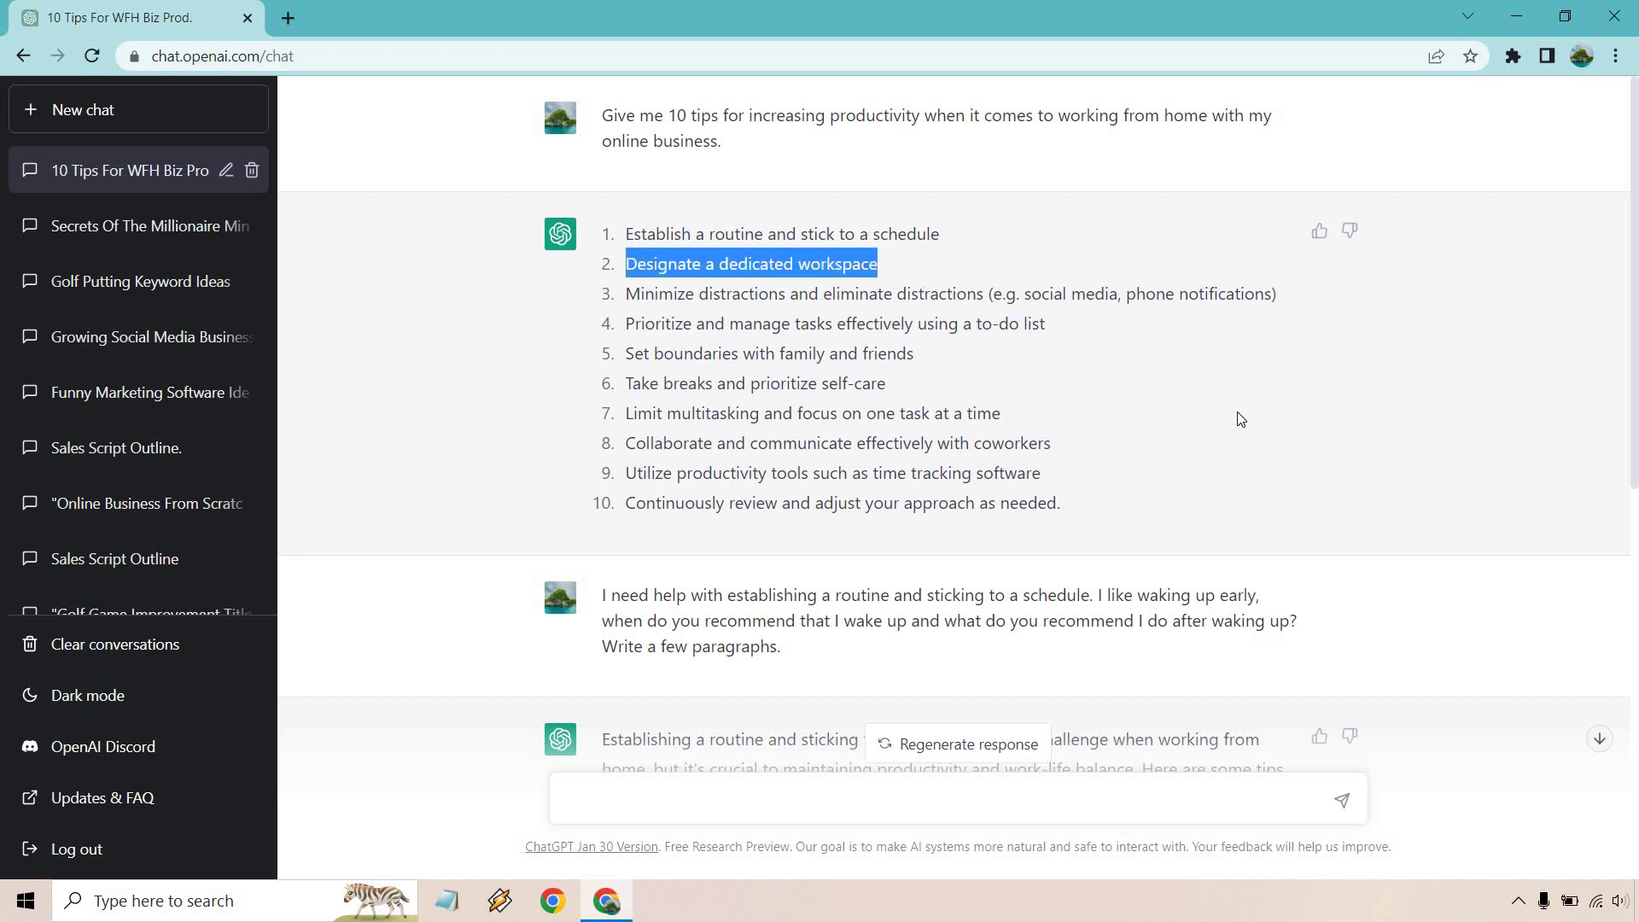
{"action": "scroll", "coordinate": [1255, 418], "scroll_direction": "down", "scroll_amount": 10}
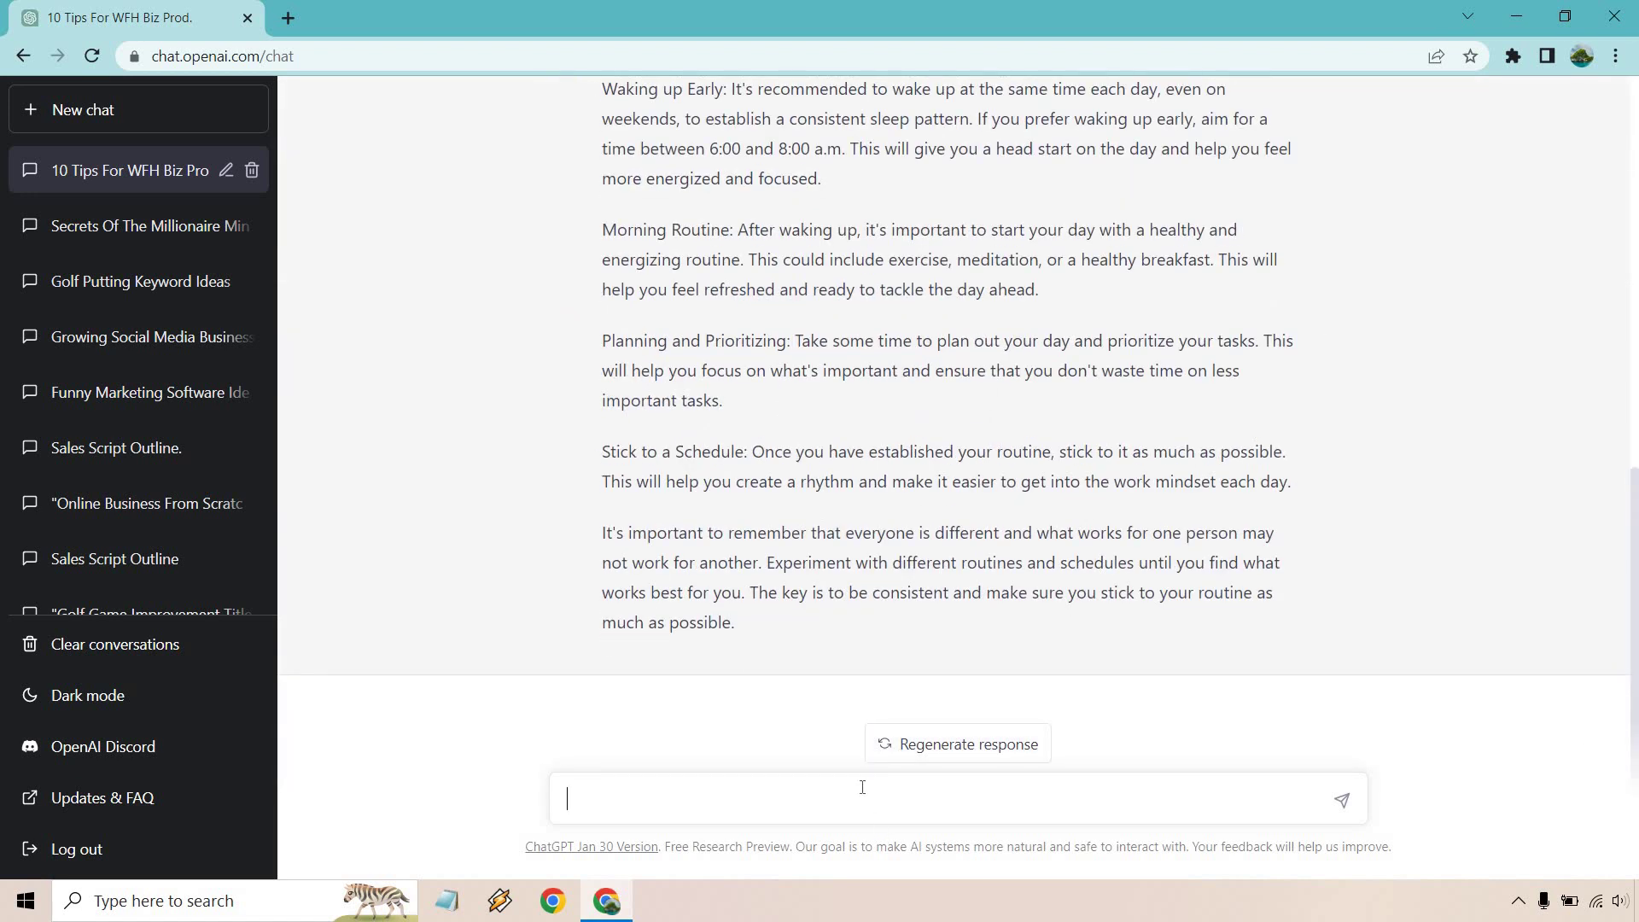
{"action": "type", "text": "I need help designating a dedicated office workspace. What should I have in it, or what shouldn't I have in it, that will allow me to be more productive?"}
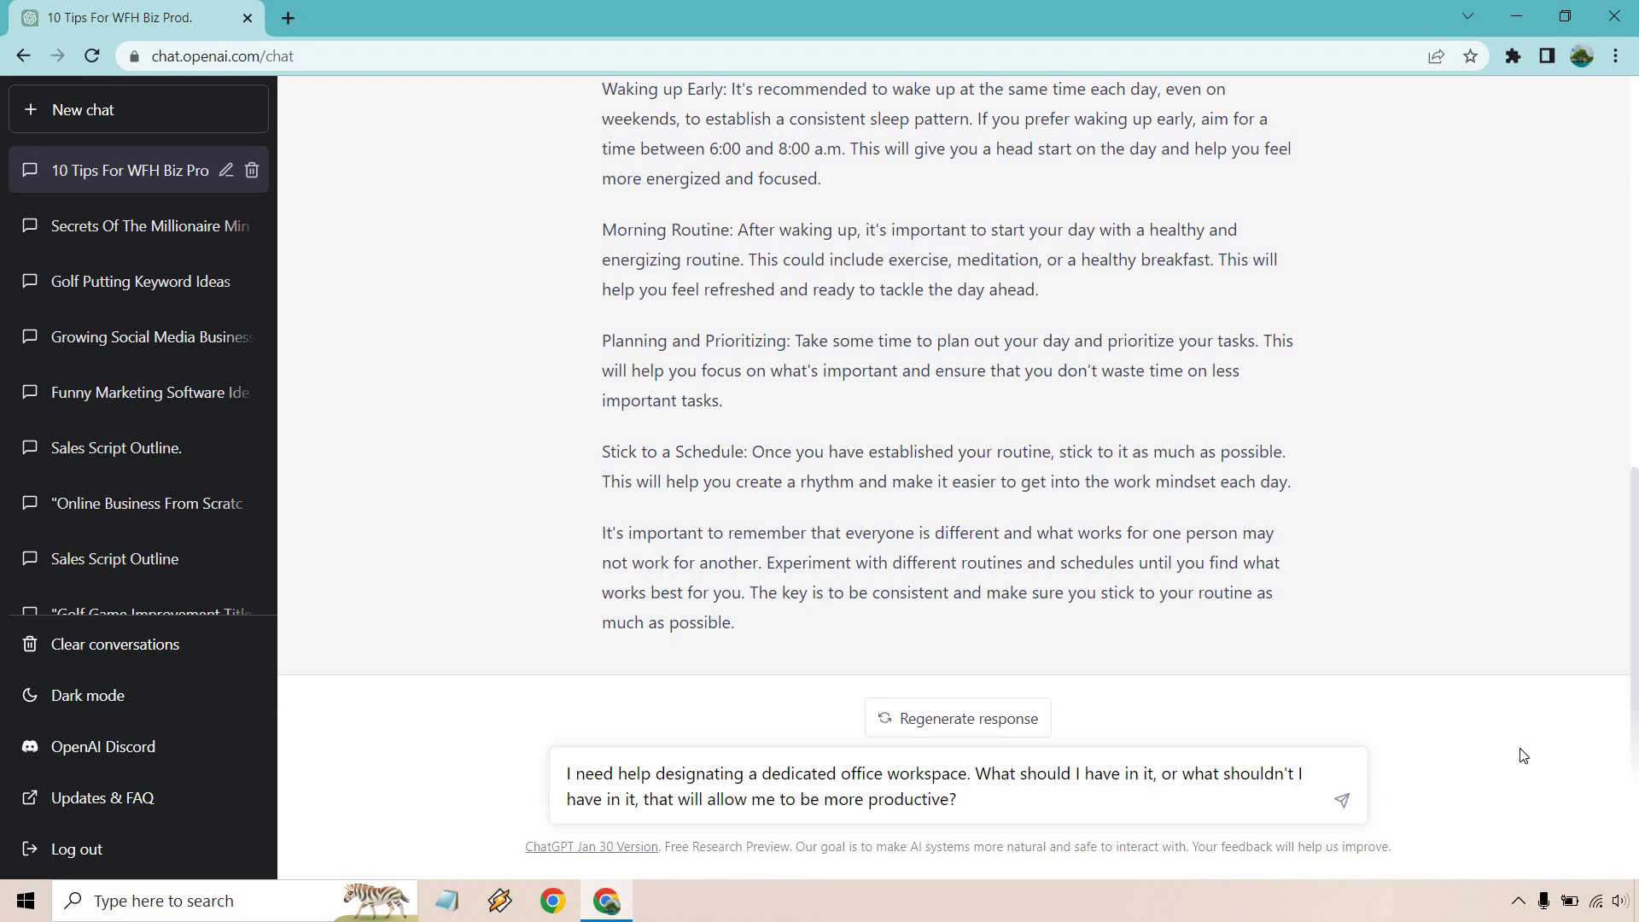
{"action": "left_click", "coordinate": [1344, 803]}
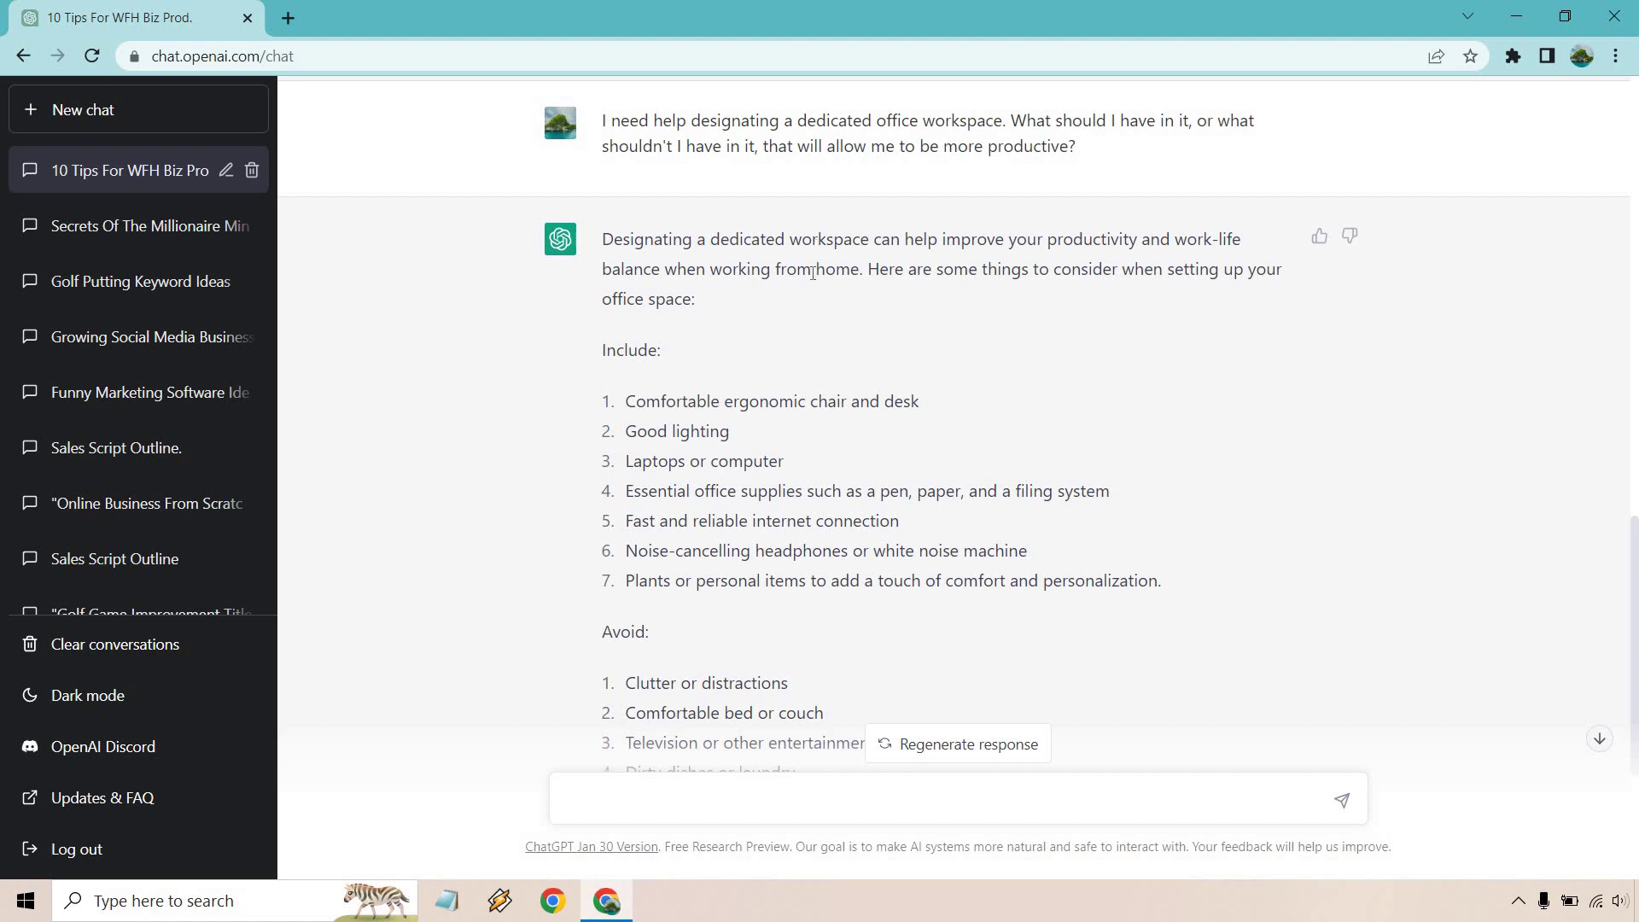
Examine the workspace answer's Include list, highlighting the chair and desk, office supplies and plants items
{"action": "scroll", "coordinate": [1256, 352], "scroll_direction": "down", "scroll_amount": 1}
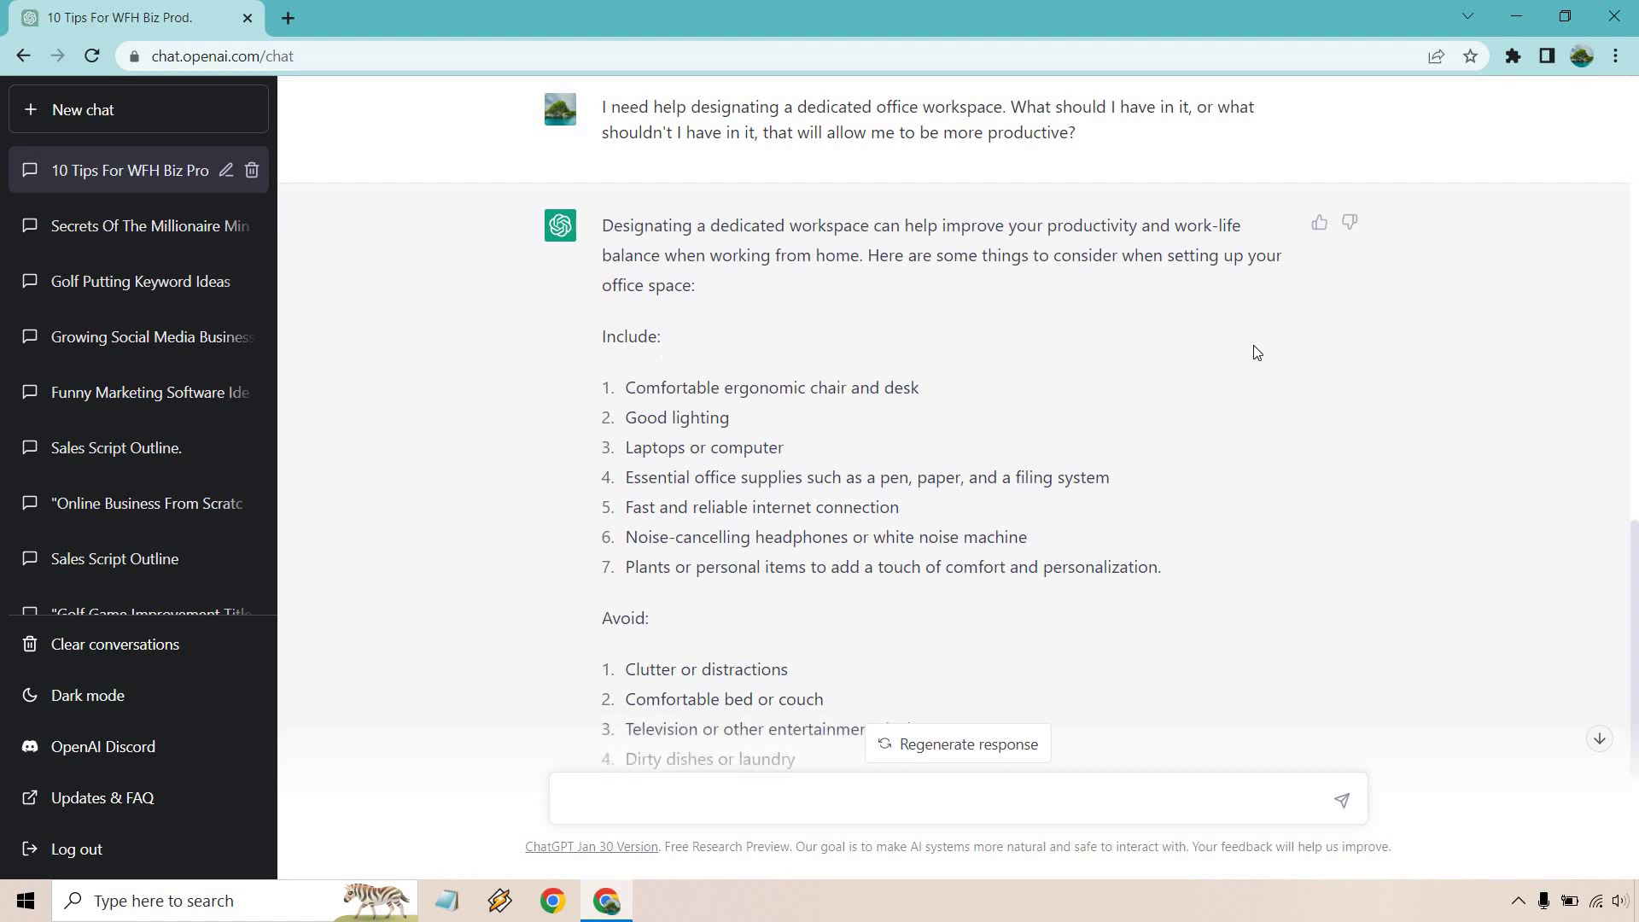
{"action": "scroll", "coordinate": [1257, 352], "scroll_direction": "down", "scroll_amount": 1}
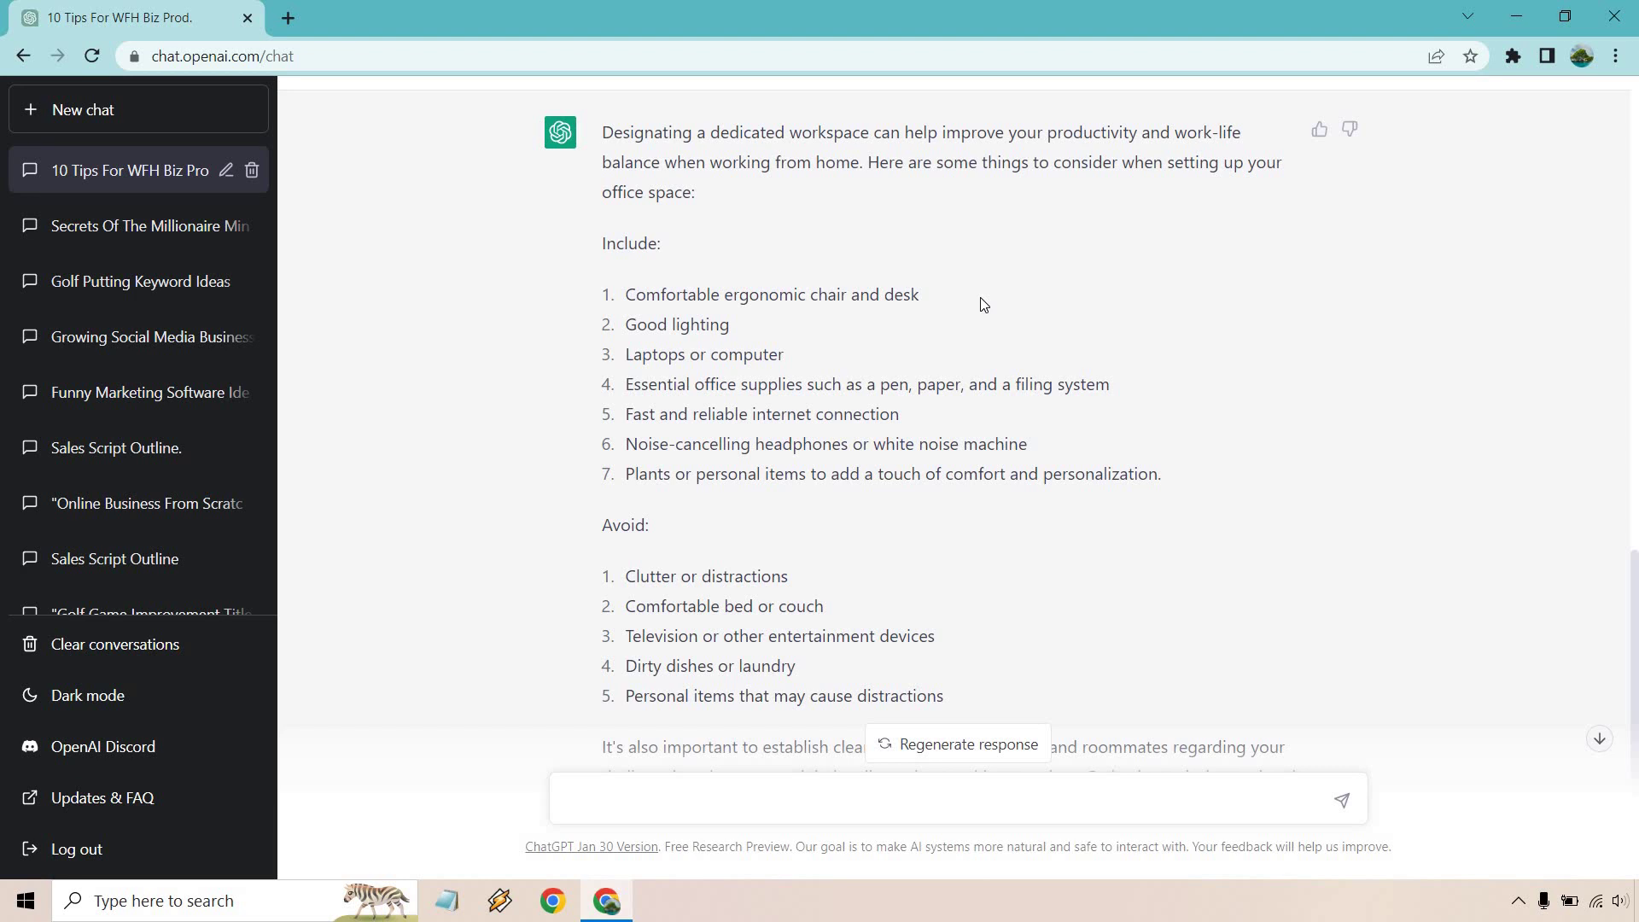
{"action": "left_click_drag", "start_coordinate": [920, 296], "coordinate": [629, 291]}
{"action": "left_click", "coordinate": [775, 322]}
{"action": "scroll", "coordinate": [837, 296], "scroll_direction": "down", "scroll_amount": 1}
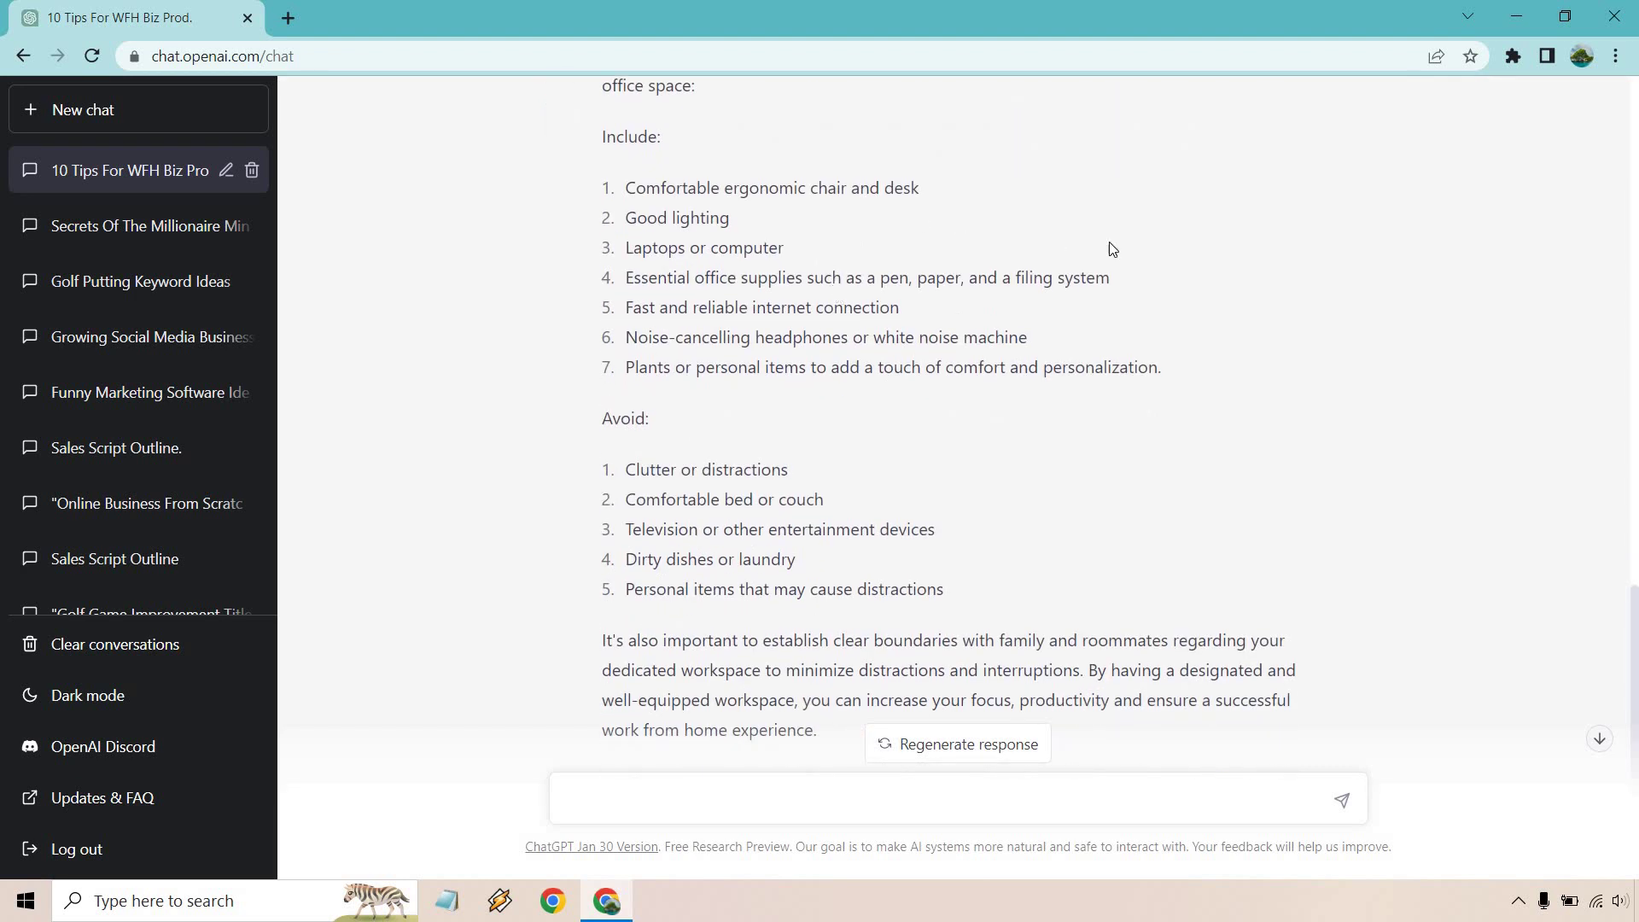
{"action": "left_click_drag", "start_coordinate": [1126, 282], "coordinate": [717, 270]}
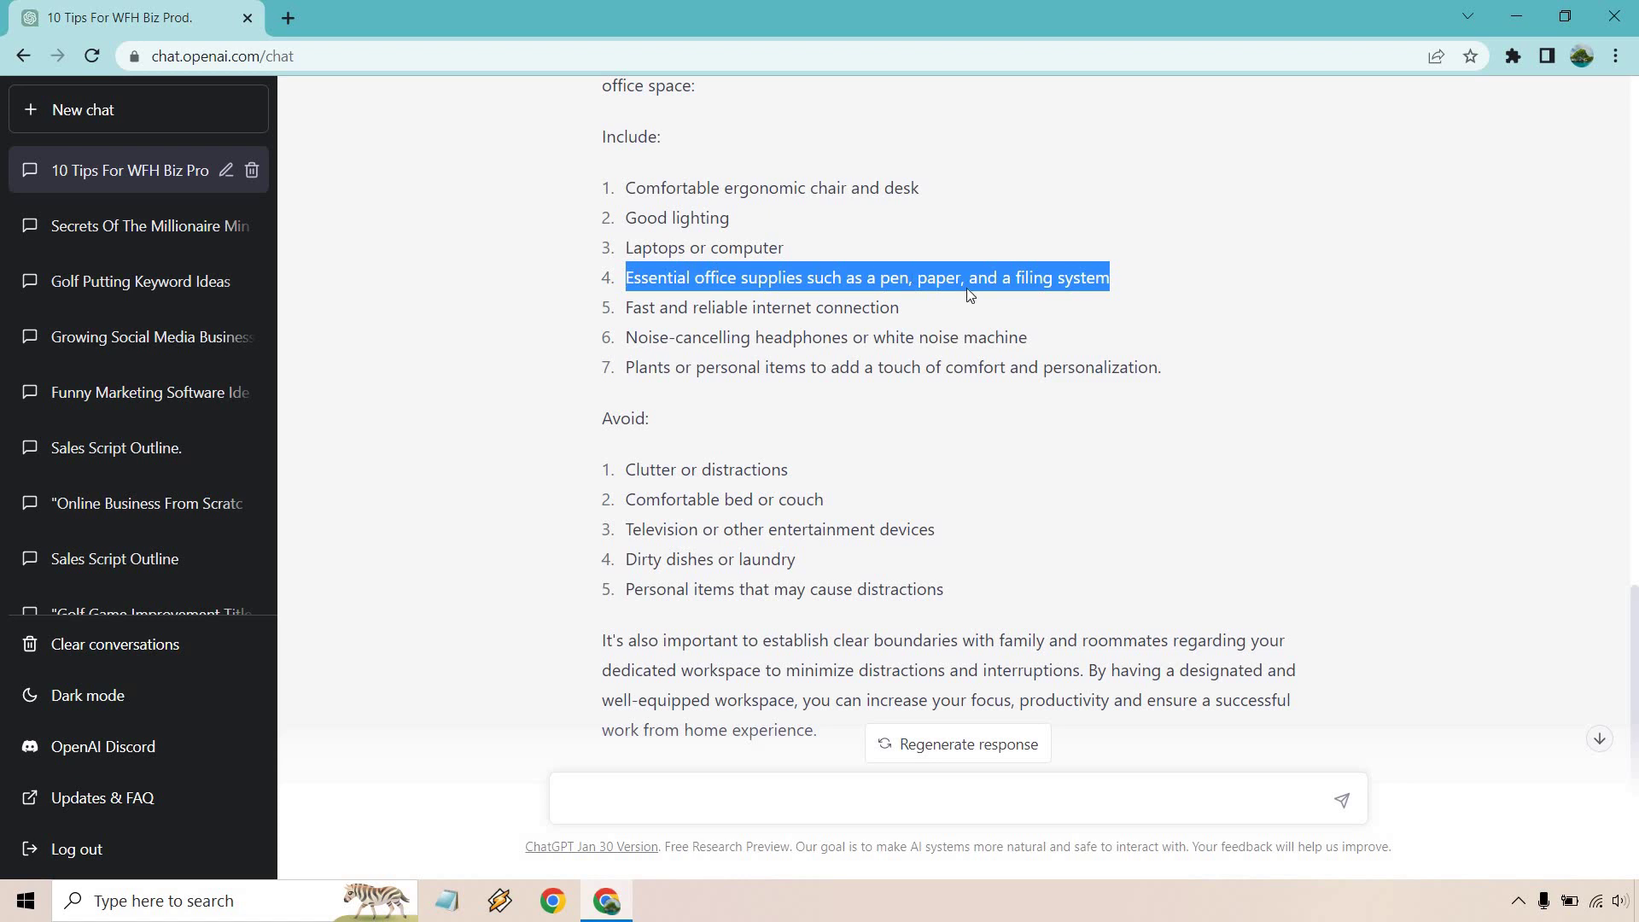
{"action": "left_click", "coordinate": [935, 310]}
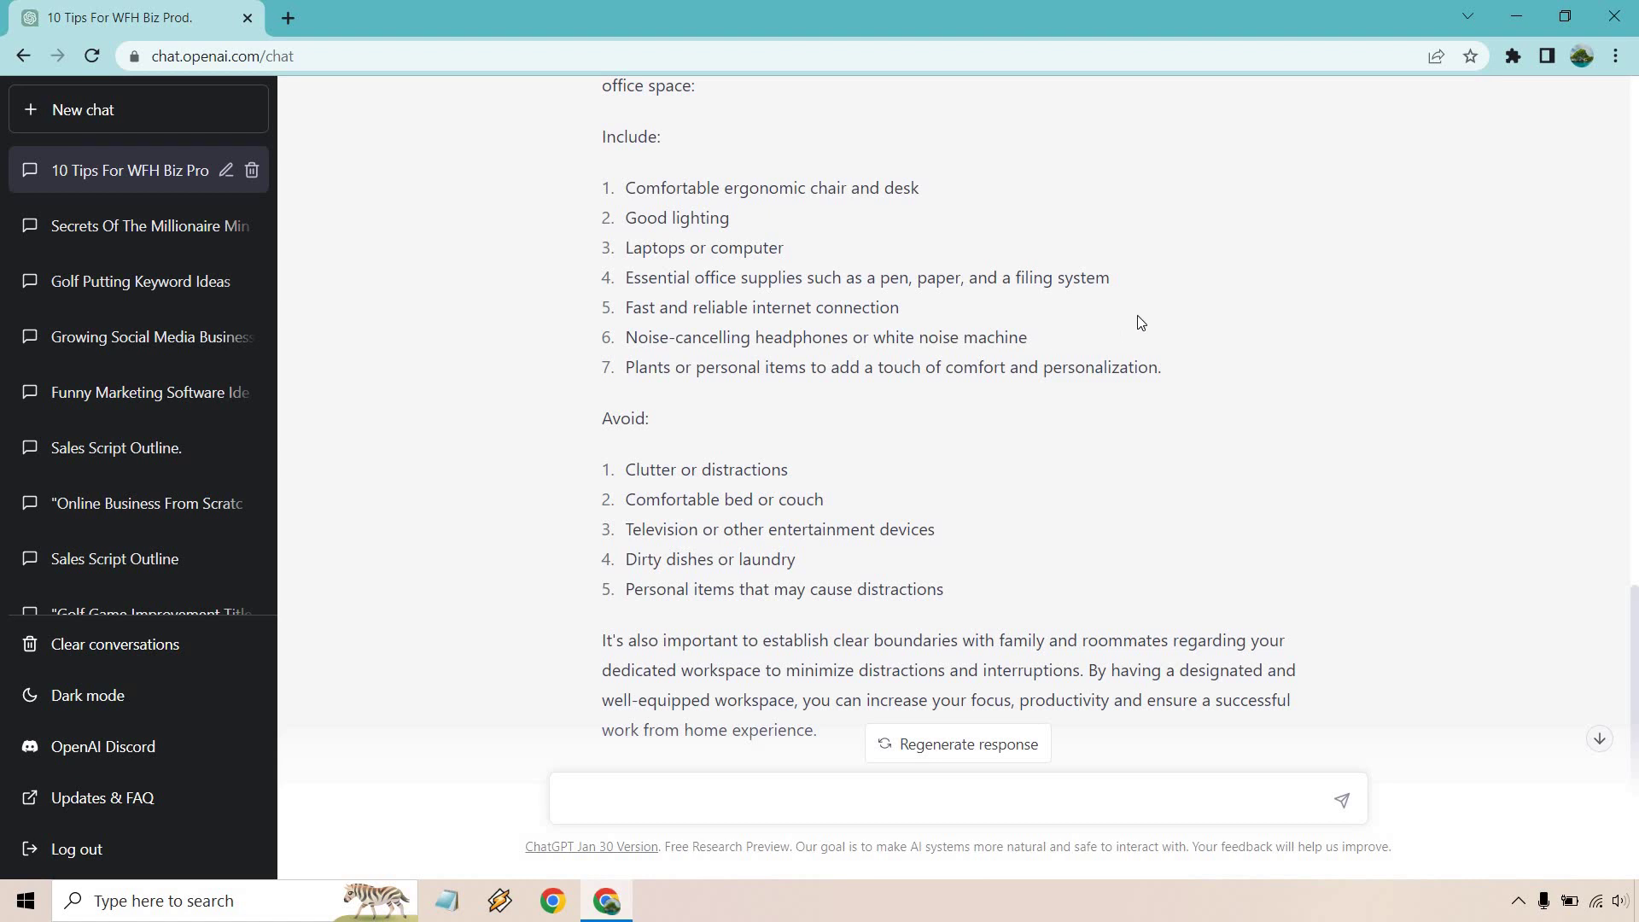
{"action": "left_click_drag", "start_coordinate": [1181, 377], "coordinate": [628, 368]}
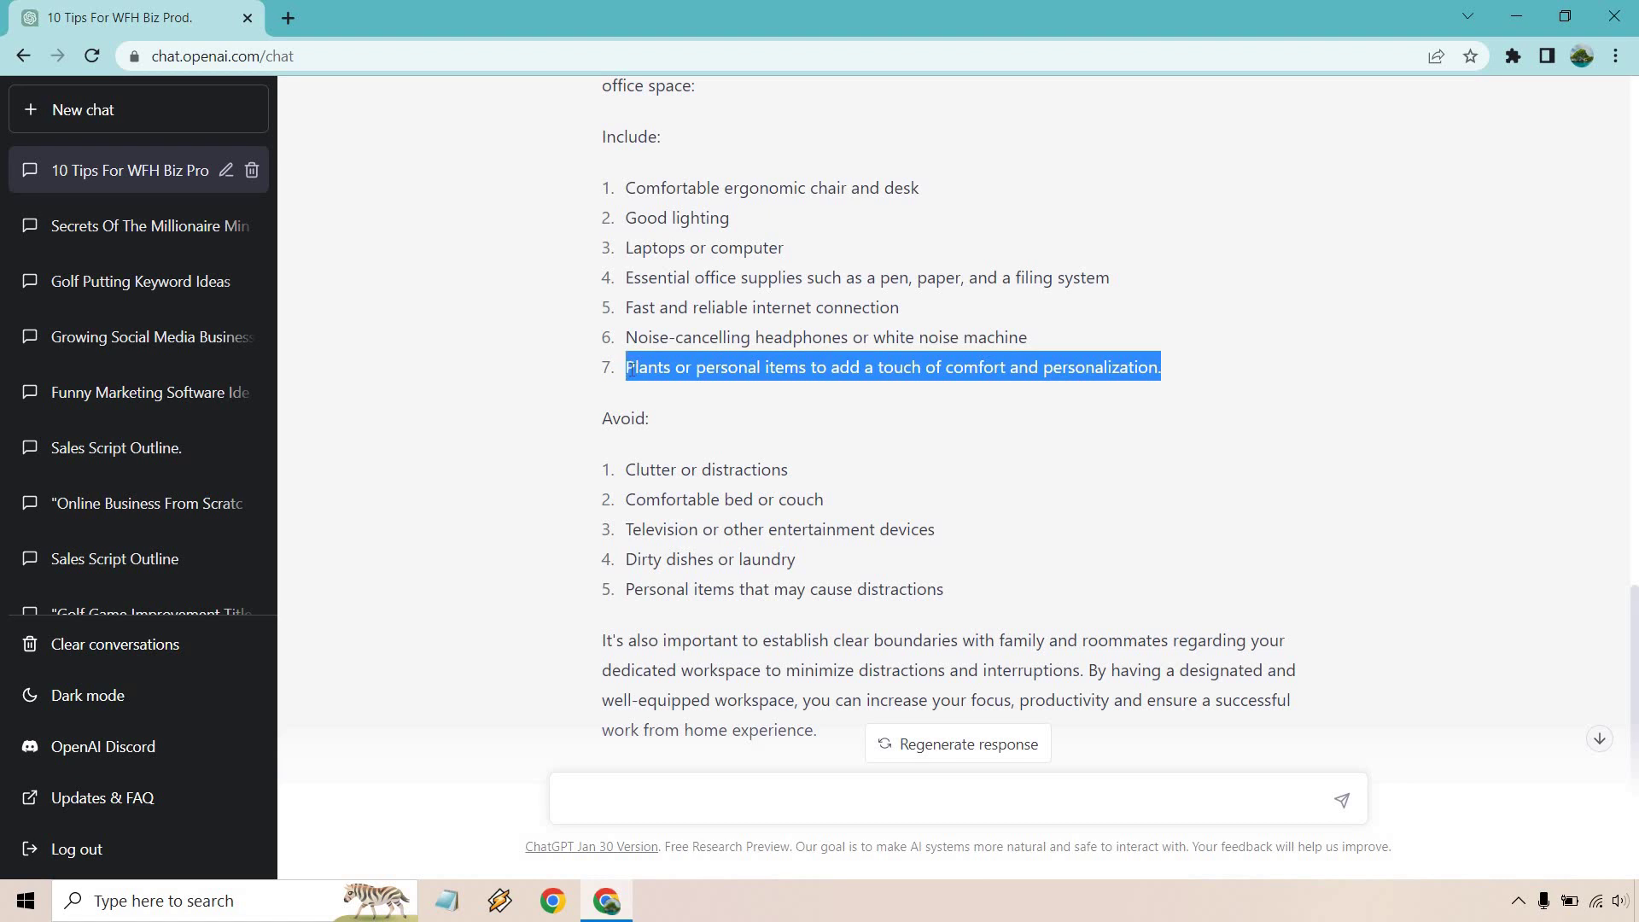
{"action": "left_click", "coordinate": [1187, 363]}
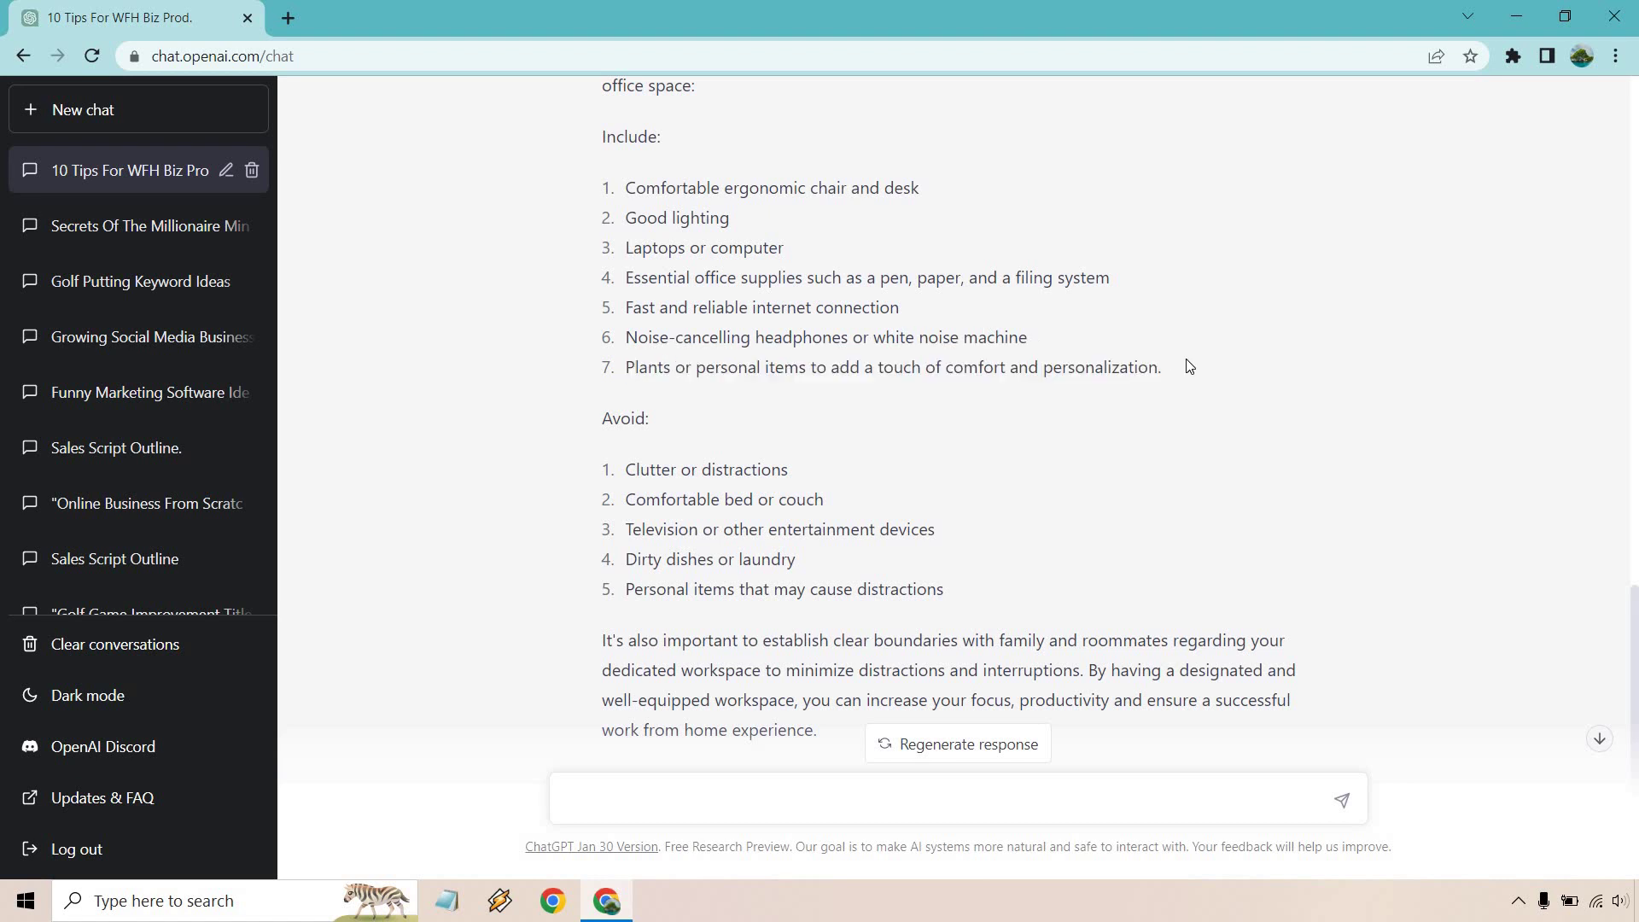
Examine the workspace answer's Avoid list, highlighting its items, and return to the original list of 10 tips
{"action": "scroll", "coordinate": [1185, 370], "scroll_direction": "down", "scroll_amount": 2}
{"action": "scroll", "coordinate": [1185, 369], "scroll_direction": "down", "scroll_amount": 1}
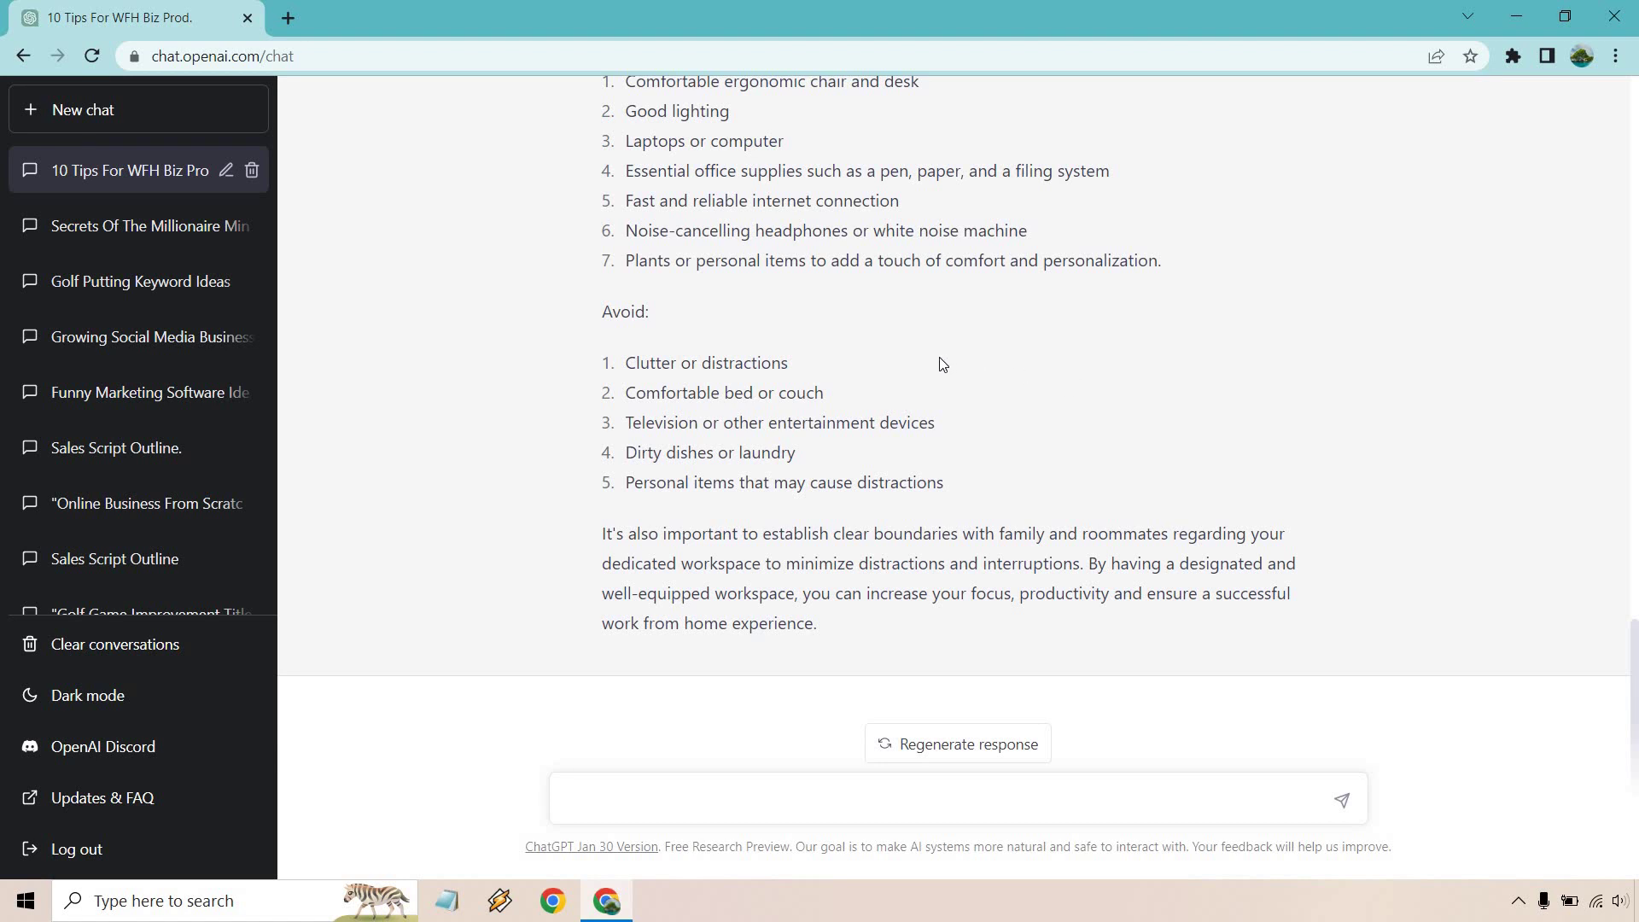
{"action": "left_click_drag", "start_coordinate": [826, 392], "coordinate": [626, 390]}
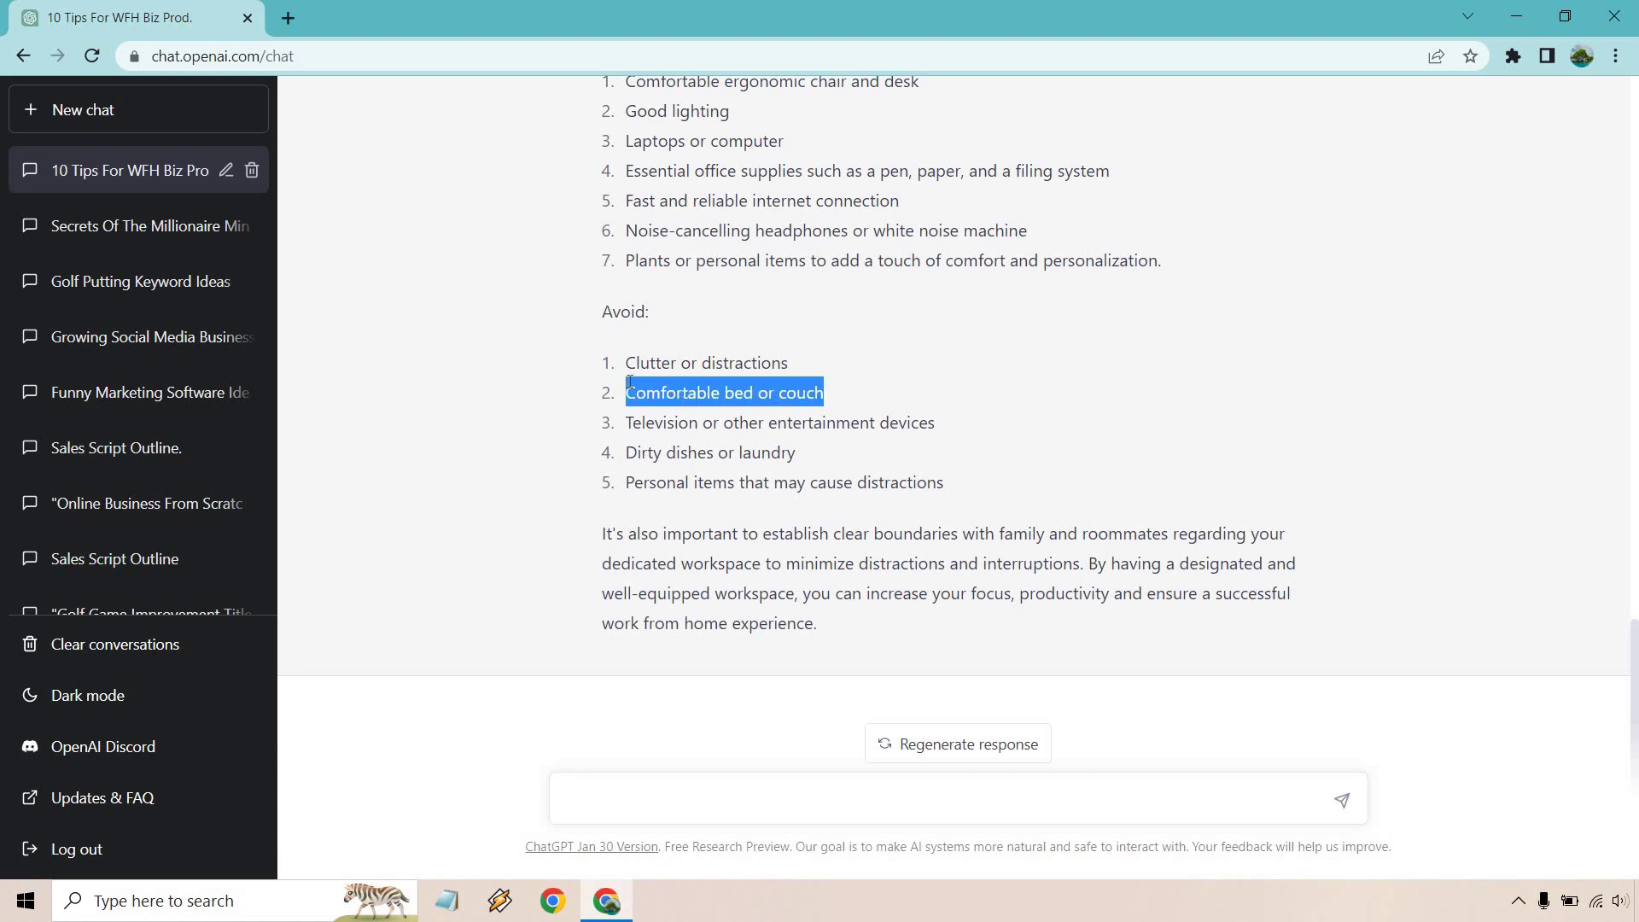
{"action": "left_click", "coordinate": [958, 415]}
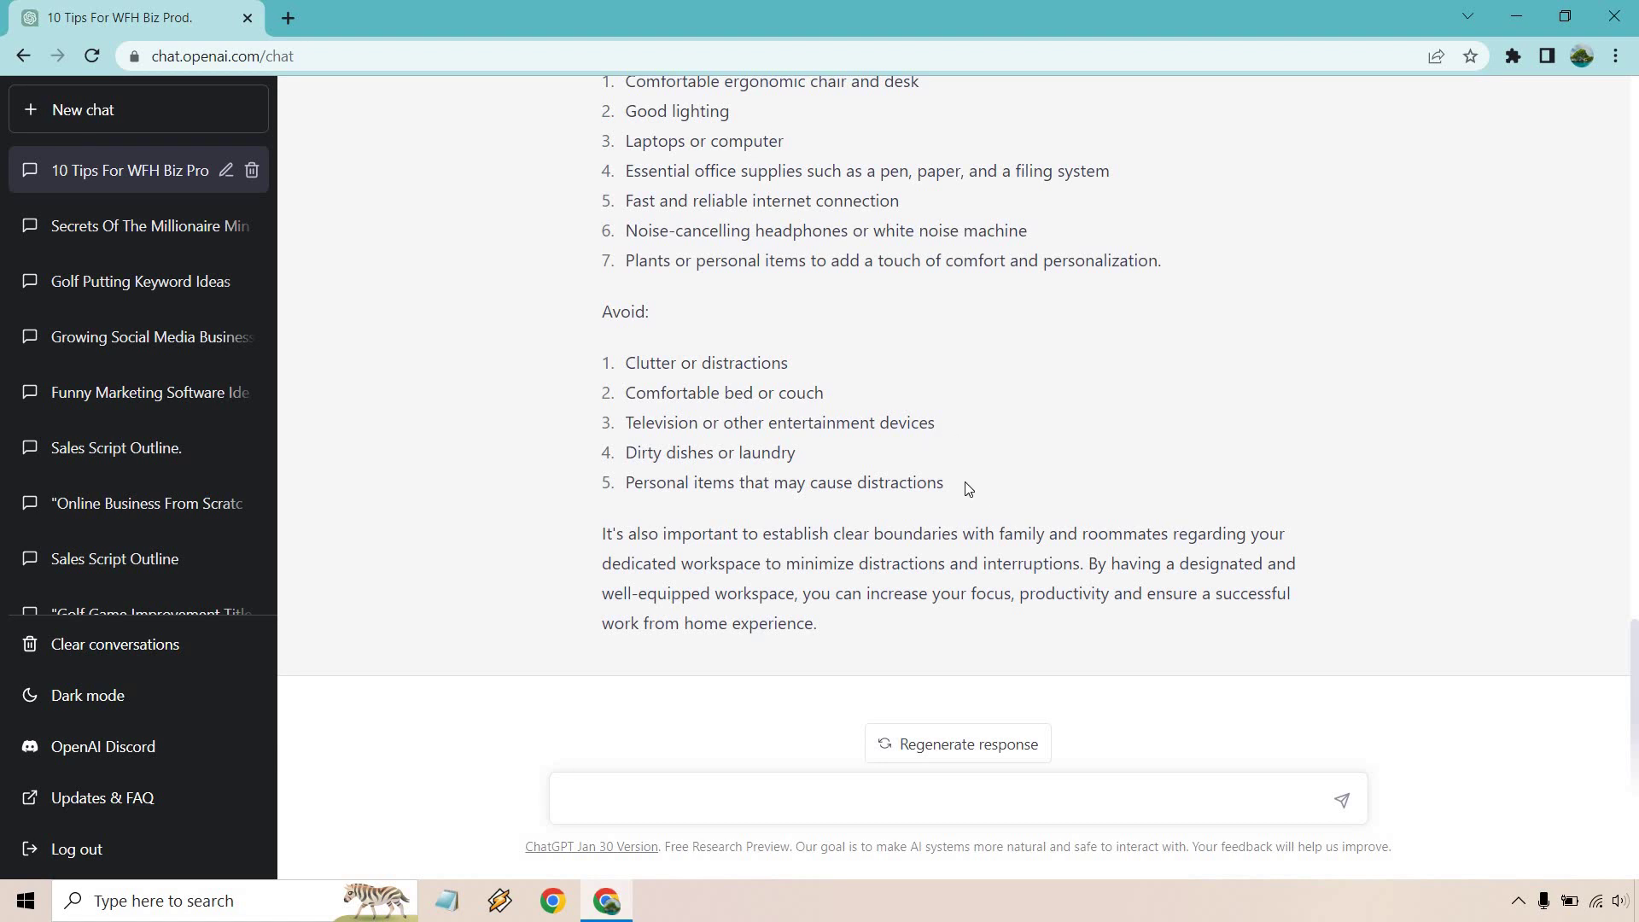
{"action": "left_click_drag", "start_coordinate": [732, 523], "coordinate": [640, 353]}
{"action": "left_click", "coordinate": [1114, 363]}
{"action": "scroll", "coordinate": [1114, 362], "scroll_direction": "up", "scroll_amount": 15}
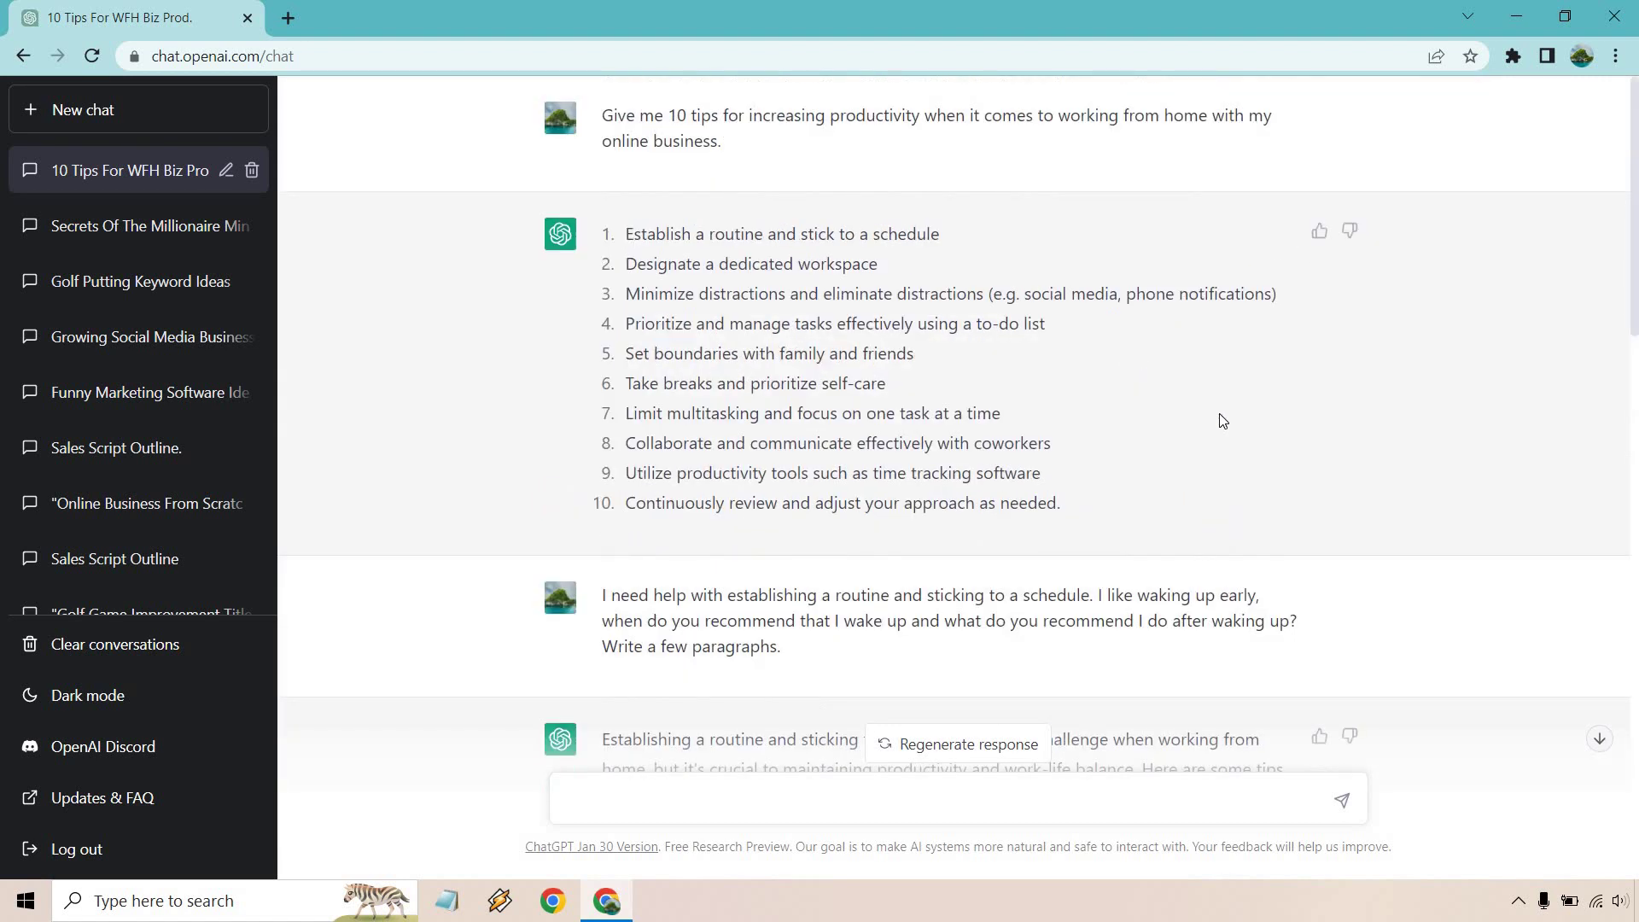